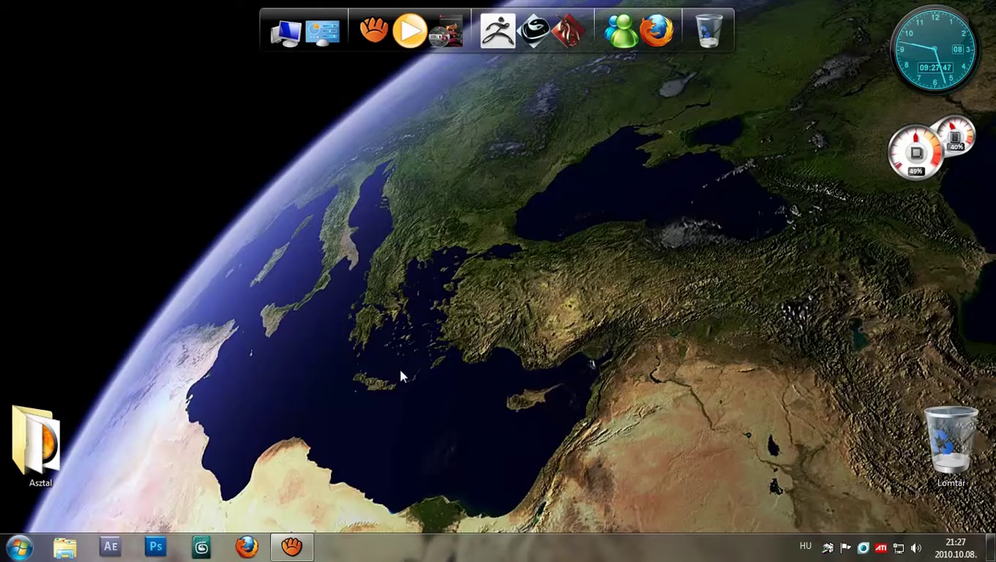
- Launch 3ds Max and set the display unit scale to metric Meters
{"action": "left_click", "coordinate": [201, 547]}
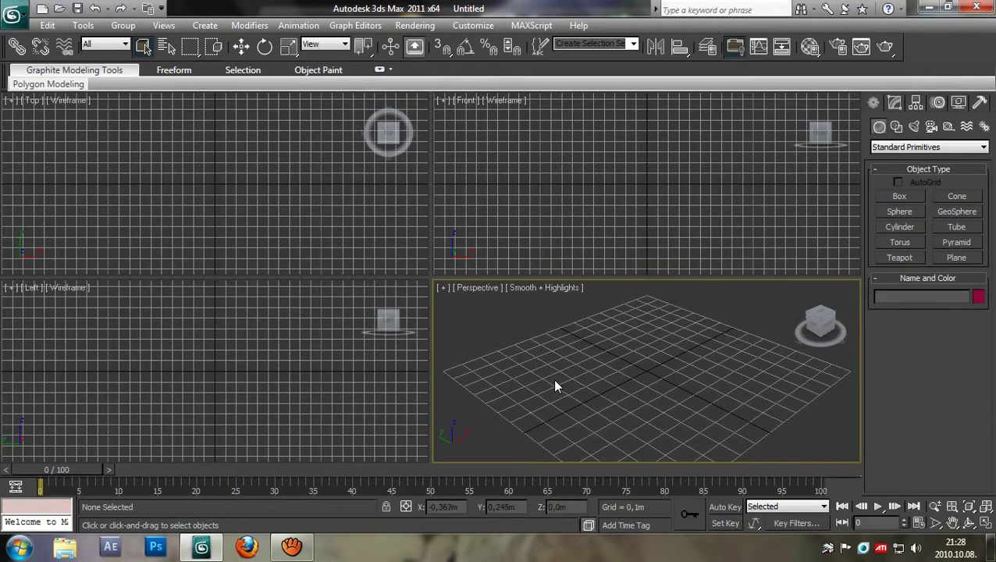
{"action": "left_click", "coordinate": [475, 25]}
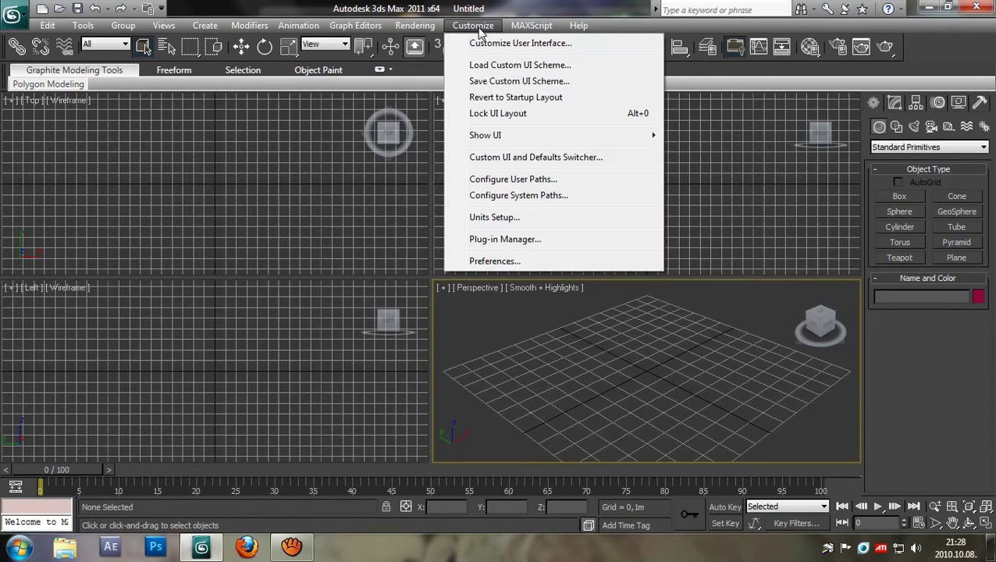
{"action": "left_click", "coordinate": [490, 218]}
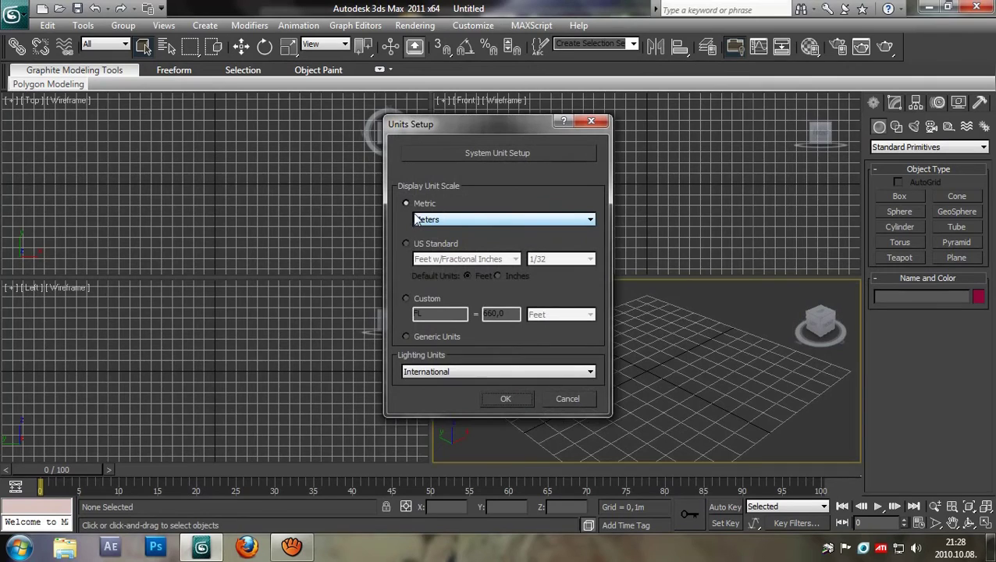
{"action": "left_click", "coordinate": [482, 222]}
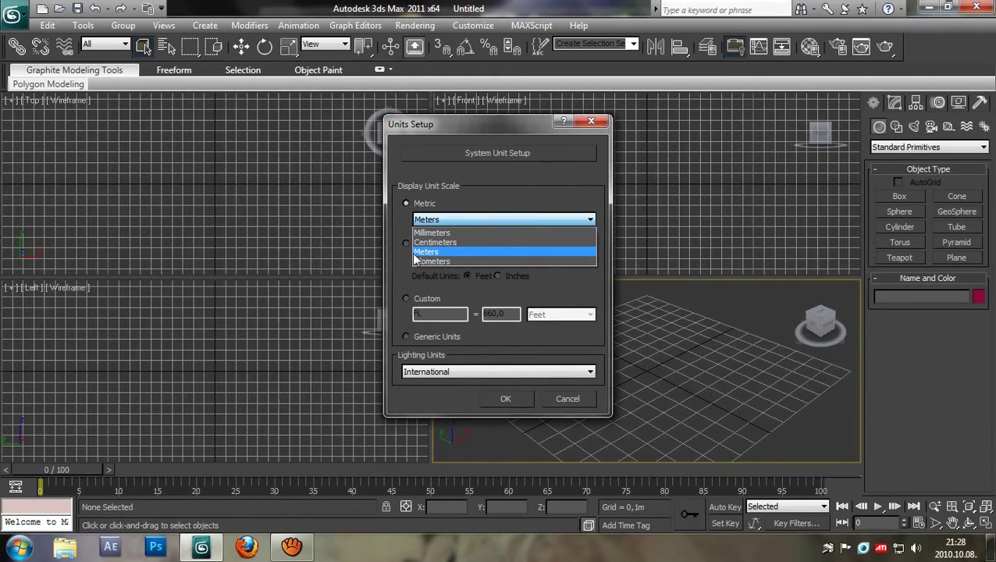
{"action": "left_click", "coordinate": [447, 254]}
{"action": "left_click", "coordinate": [515, 401]}
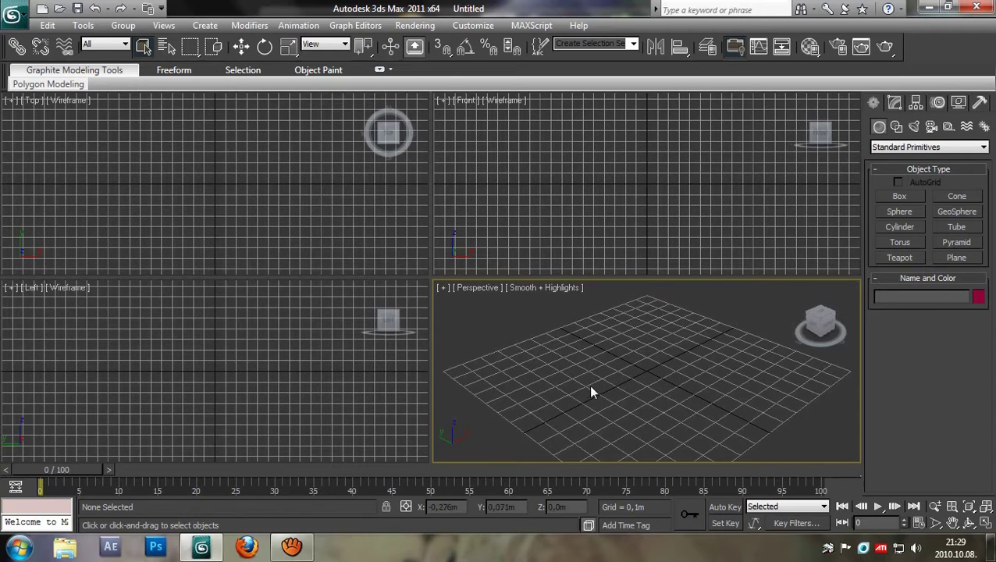
- Open the csillagkapu_adatai reference image from the Referencia képek folder and examine the stargate's dimensions
{"action": "right_click", "coordinate": [67, 553]}
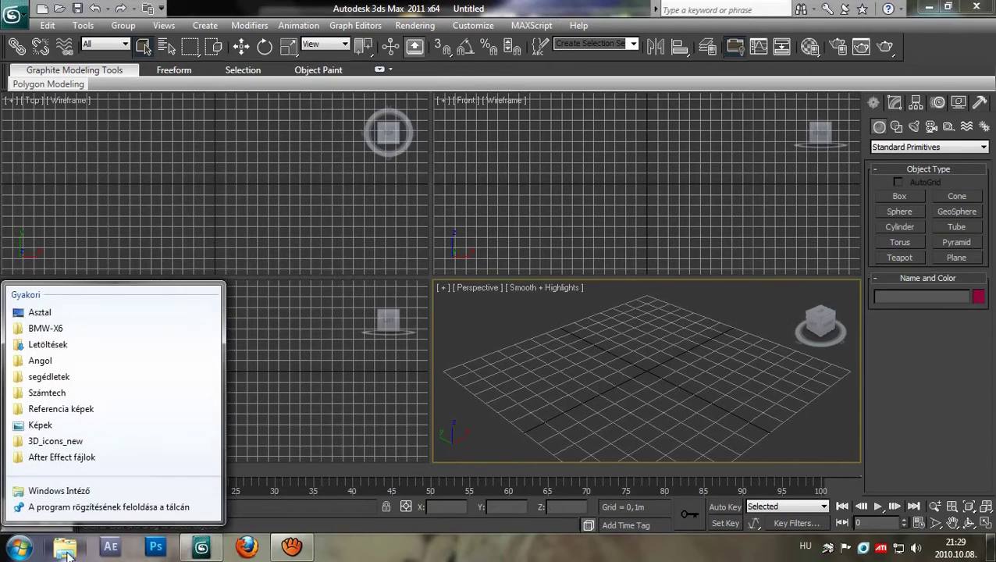
{"action": "left_click", "coordinate": [69, 411]}
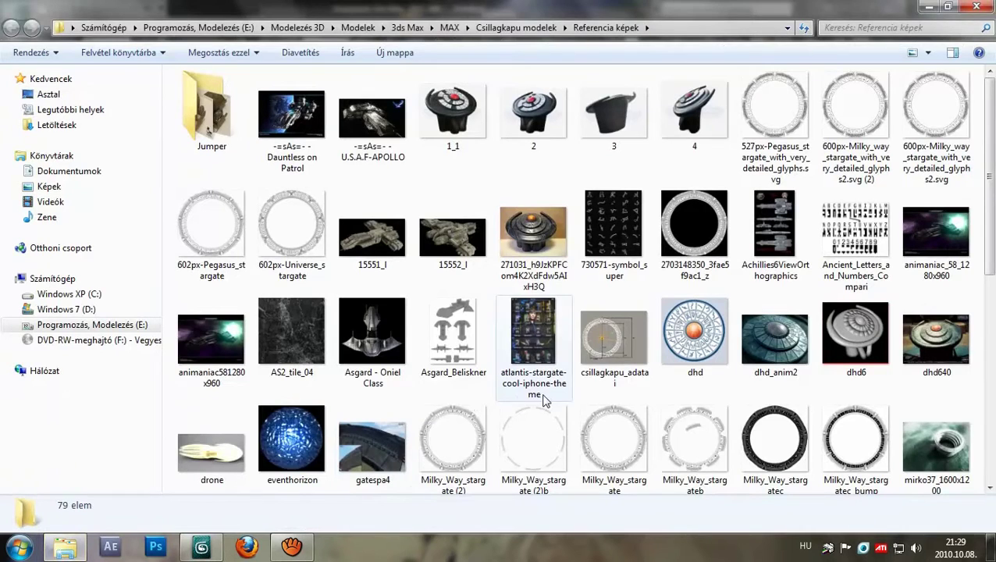
{"action": "left_click", "coordinate": [616, 341]}
{"action": "double_click", "coordinate": [617, 341]}
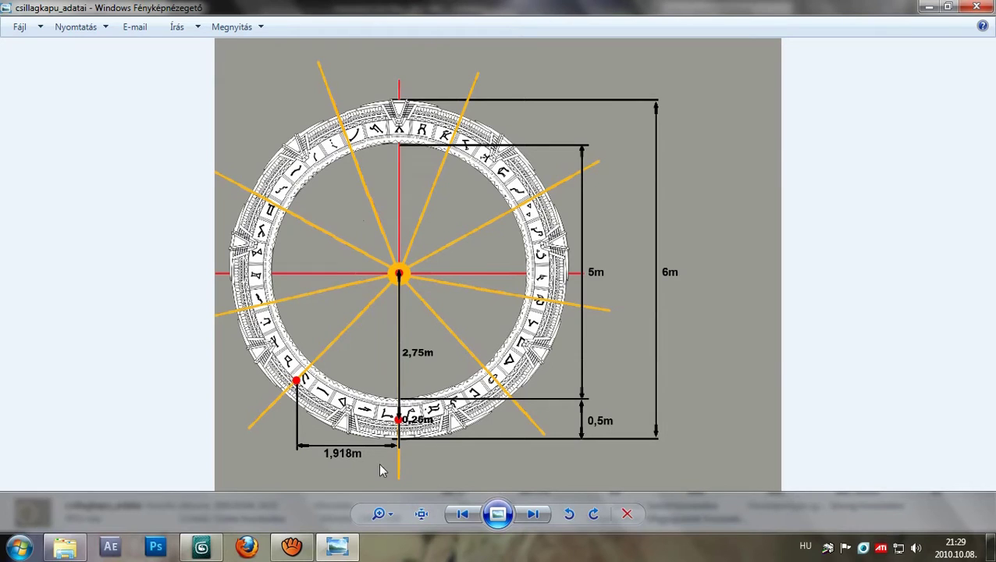
- Switch back to 3ds Max, maximize the Front viewport and turn on grid snapping
{"action": "left_click", "coordinate": [204, 548]}
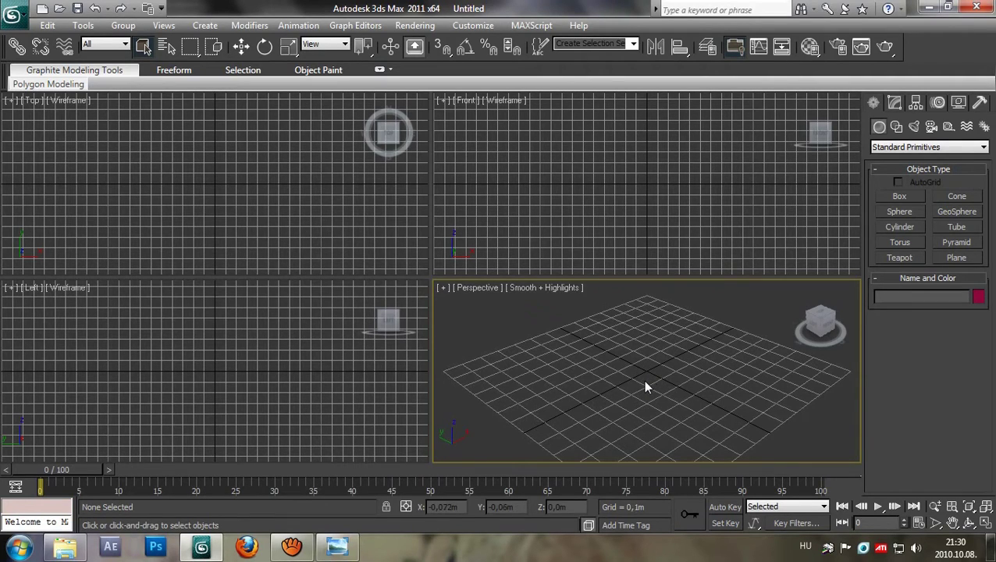
{"action": "left_click", "coordinate": [609, 206]}
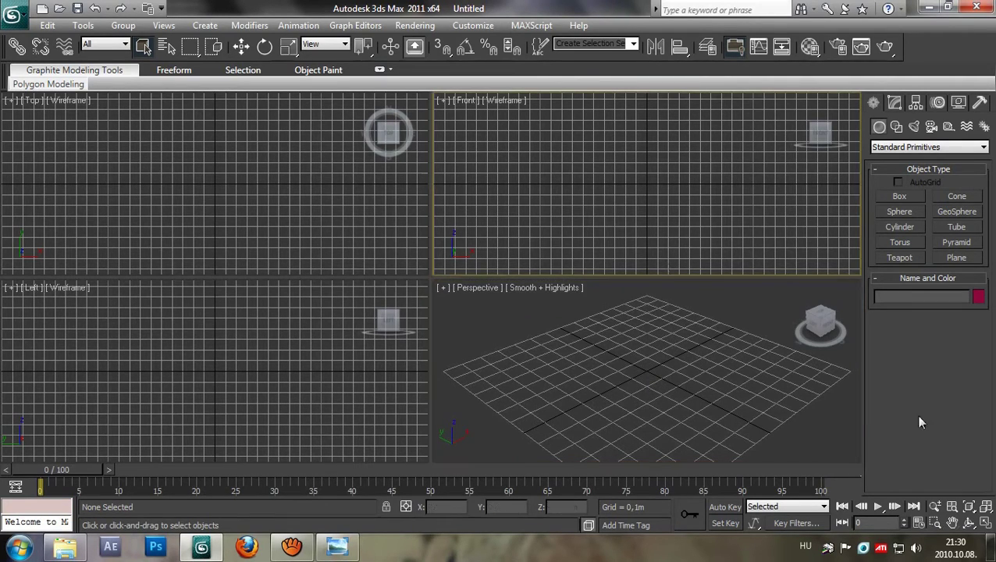
{"action": "left_click", "coordinate": [985, 523]}
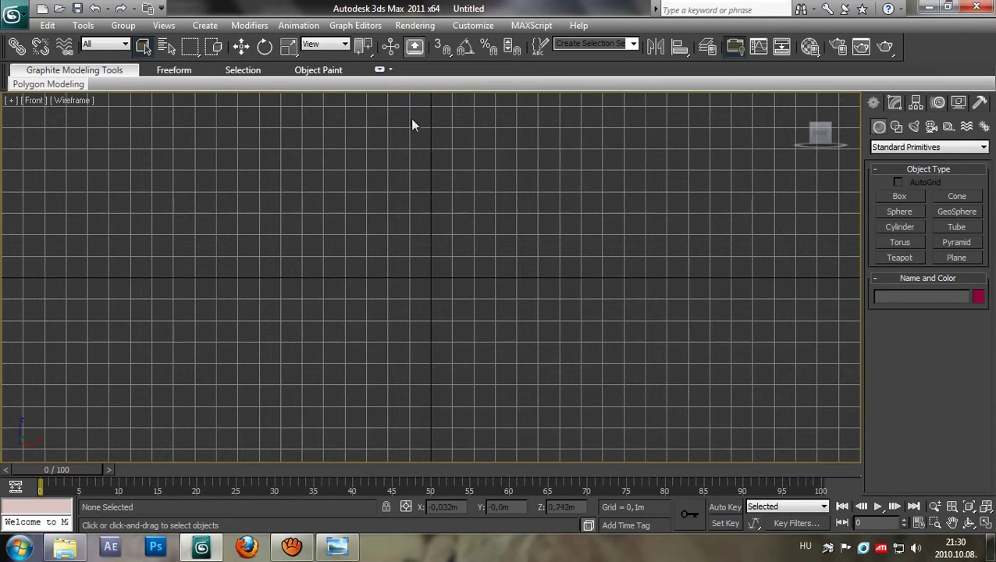
{"action": "left_click", "coordinate": [439, 49]}
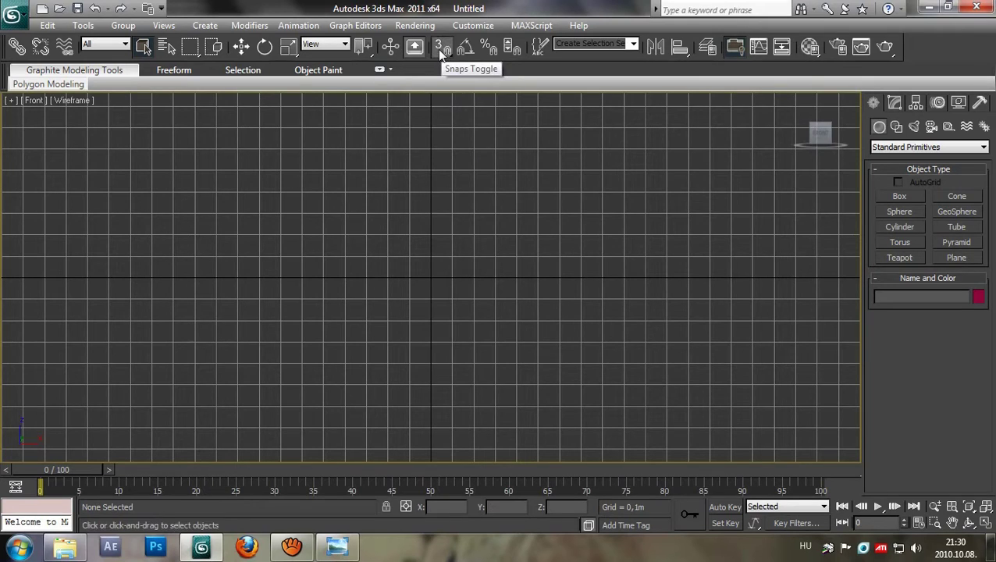
- Draw a closed rectangular Line spline 0.3 m wide and 0.5 m high, standing on the X axis between 0.2 m and 0.5 m
{"action": "left_click", "coordinate": [896, 127]}
{"action": "left_click", "coordinate": [901, 208]}
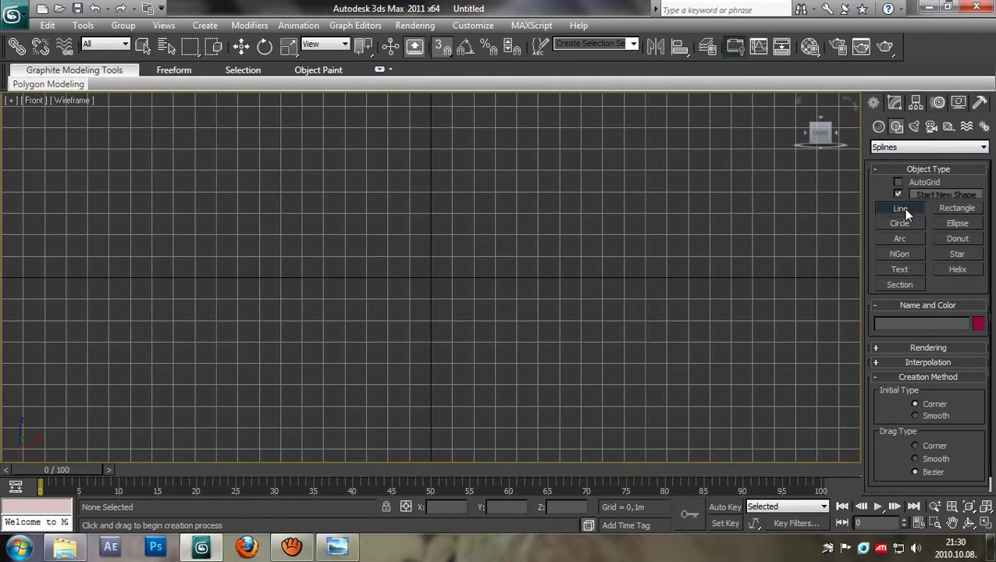
{"action": "left_click", "coordinate": [538, 171]}
{"action": "left_click", "coordinate": [473, 170]}
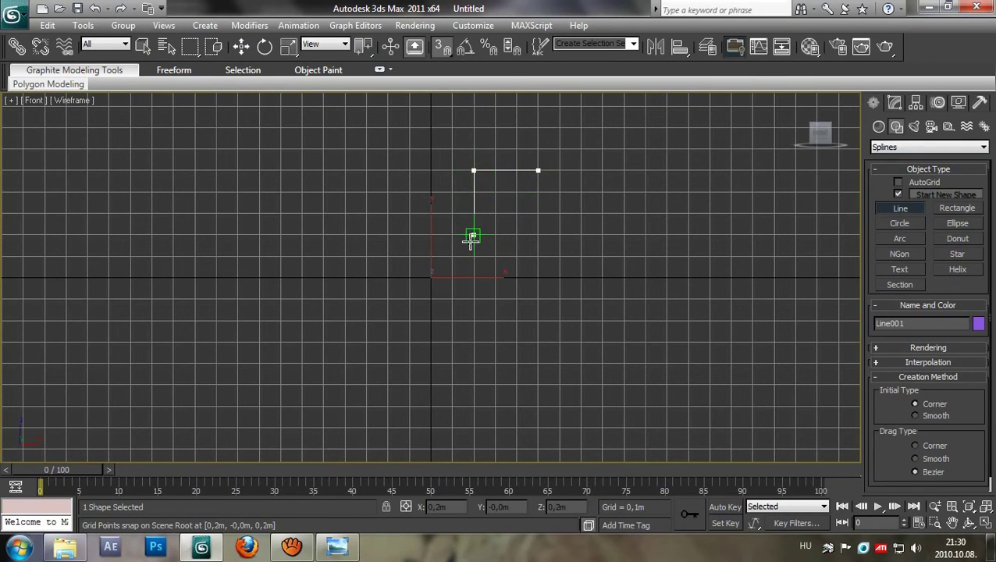
{"action": "left_click", "coordinate": [472, 275]}
{"action": "left_click", "coordinate": [537, 276]}
{"action": "left_click", "coordinate": [538, 170]}
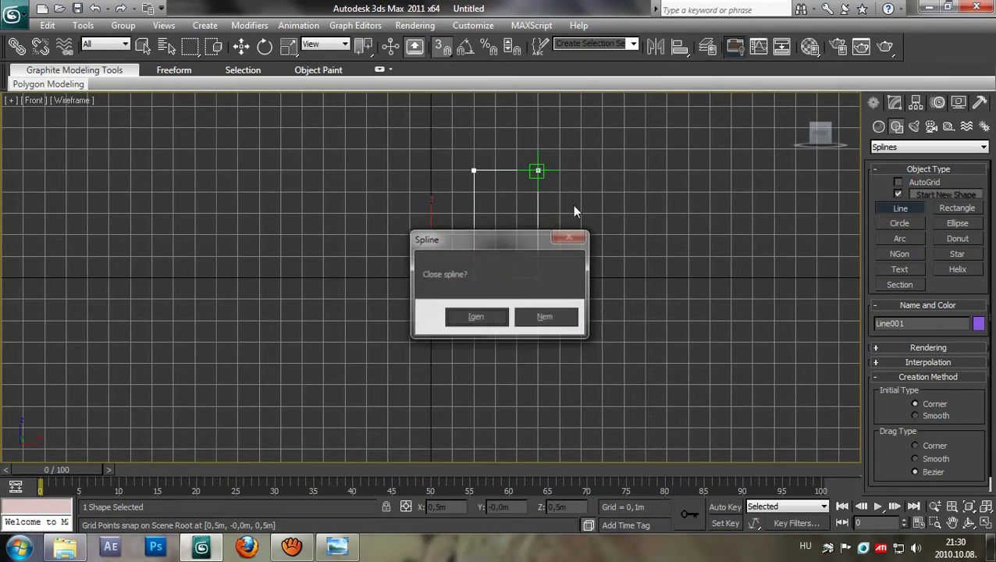
{"action": "left_click", "coordinate": [476, 316]}
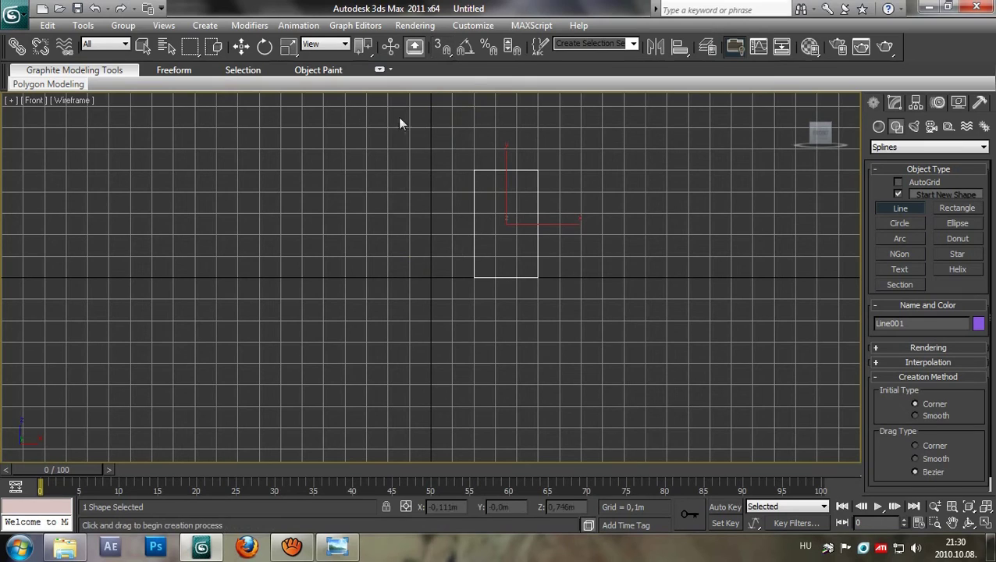
{"action": "left_click", "coordinate": [242, 46]}
- Check the rectangular profile against the ring dimensions in the stargate reference image
{"action": "middle_click_drag", "start_coordinate": [629, 384], "coordinate": [506, 403]}
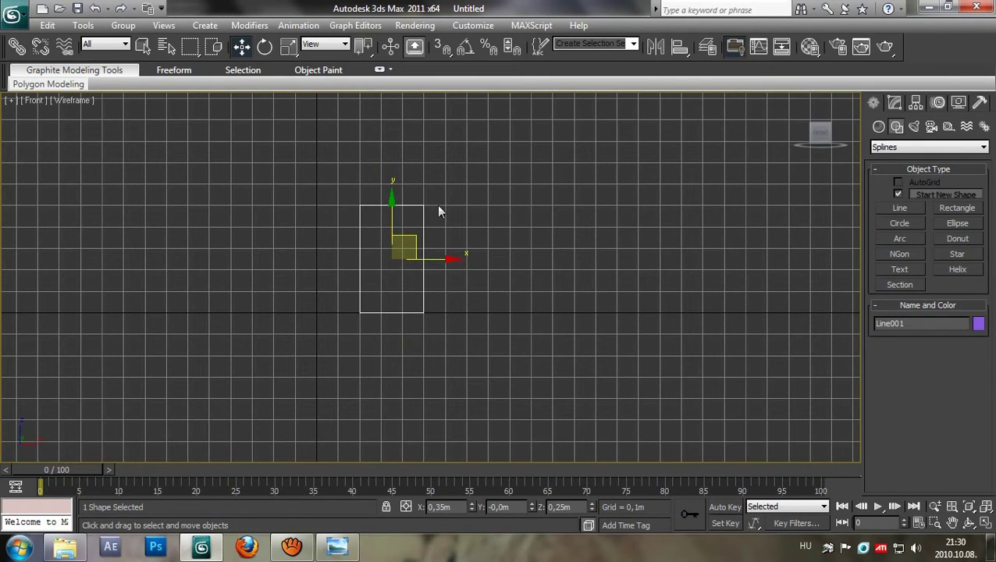
{"action": "middle_click_drag", "start_coordinate": [508, 355], "coordinate": [502, 345]}
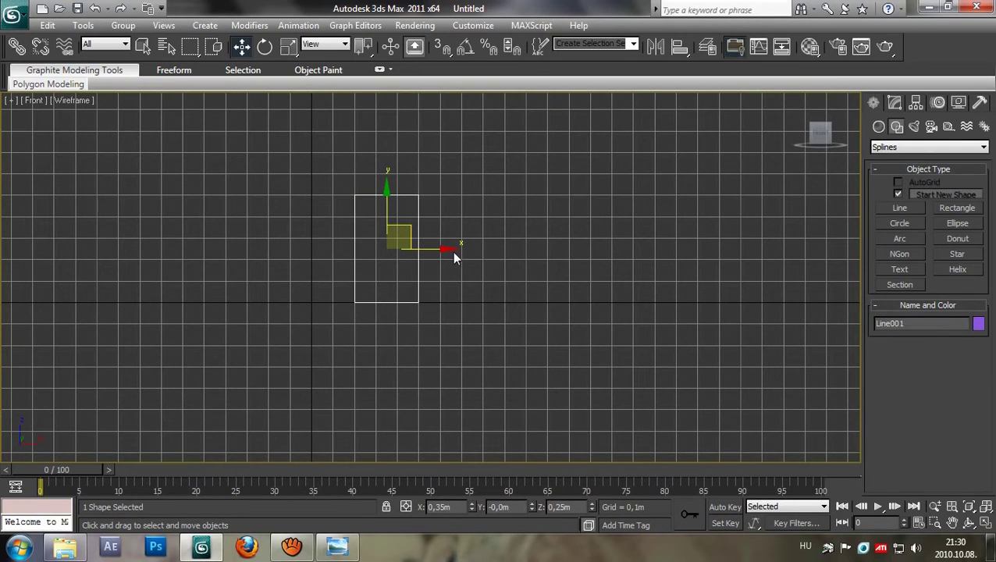
{"action": "middle_click_drag", "start_coordinate": [416, 376], "coordinate": [402, 396]}
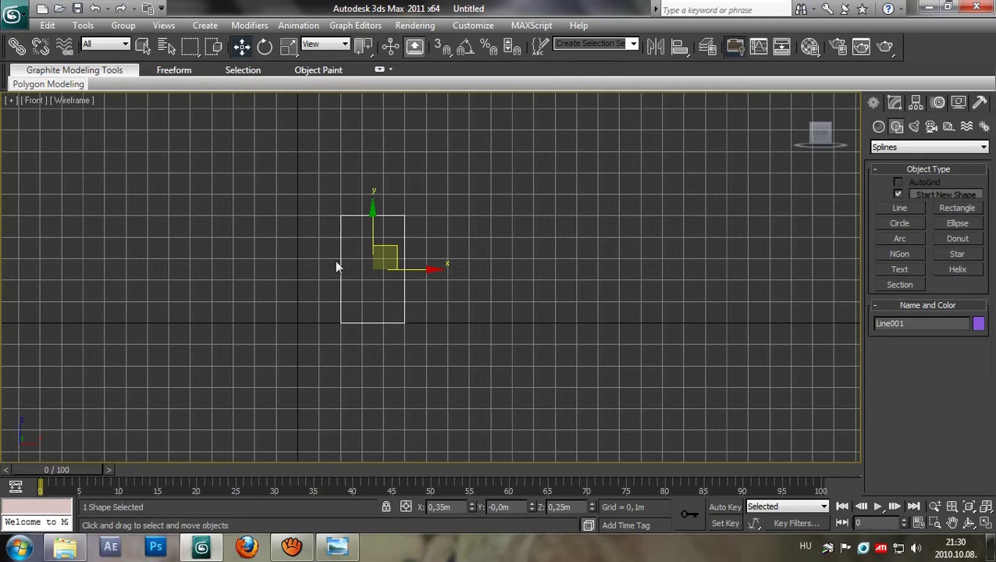
{"action": "left_click", "coordinate": [342, 547]}
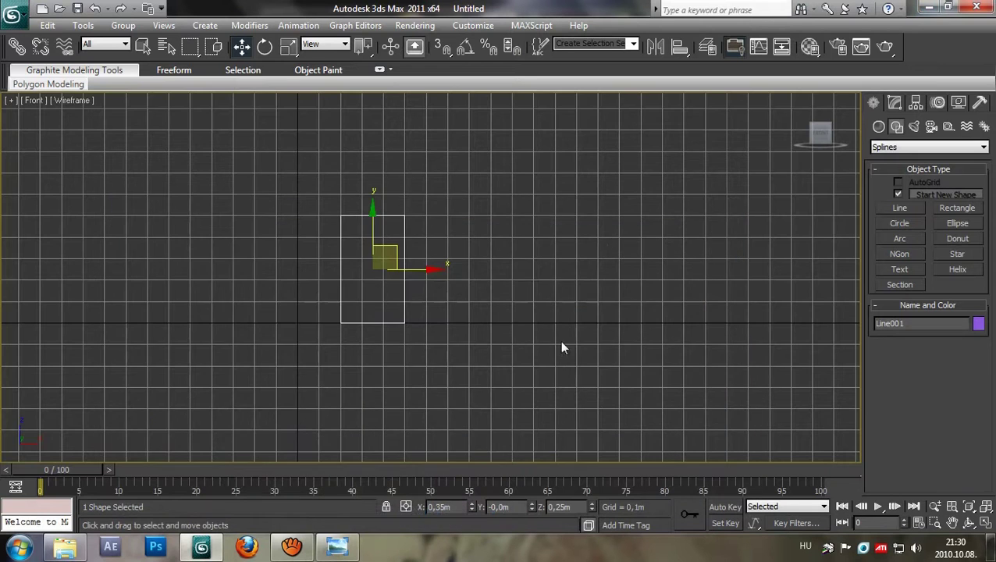
- Return to the four-viewport layout, hide the grid in the Perspective view and orbit to see the profile at an angle
{"action": "middle_click_drag", "start_coordinate": [559, 341], "coordinate": [763, 409]}
{"action": "key", "text": "alt+w"}
{"action": "key", "text": "g"}
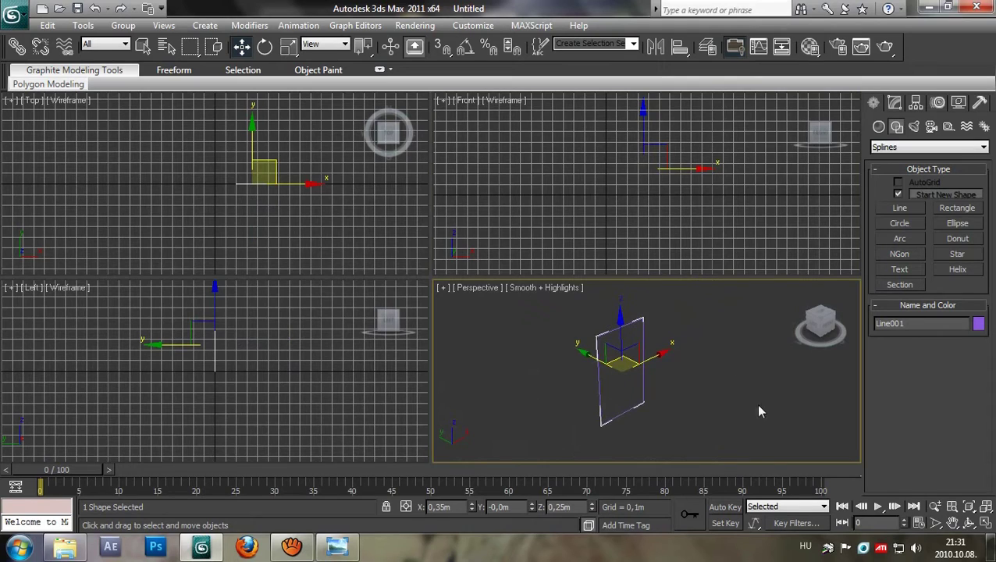
{"action": "left_click", "coordinate": [812, 322]}
{"action": "left_click_drag", "start_coordinate": [855, 313], "coordinate": [823, 316]}
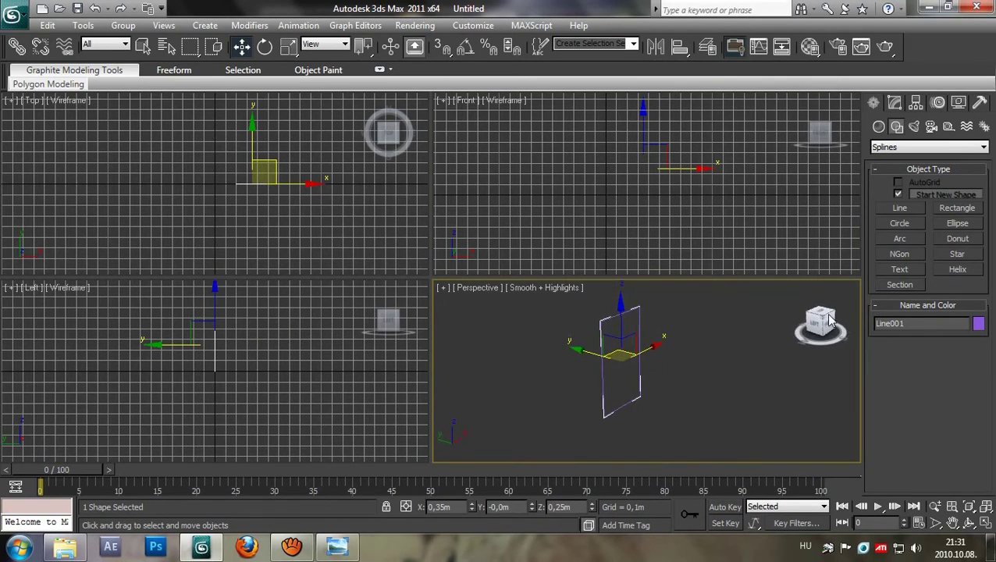
- Apply an Extrude modifier to the rectangular spline with an amount of about 0.49 m
{"action": "left_click", "coordinate": [895, 103]}
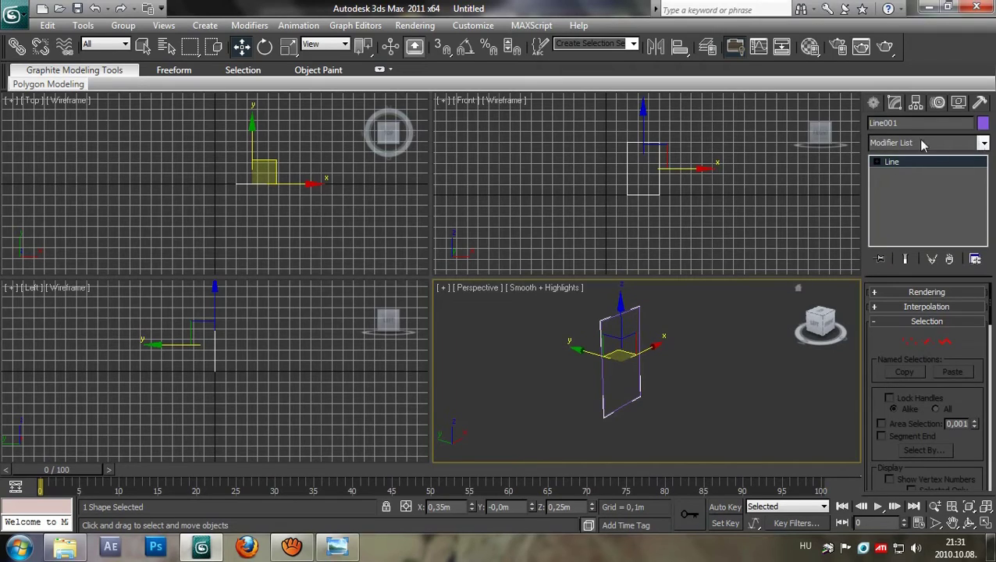
{"action": "left_click", "coordinate": [943, 144]}
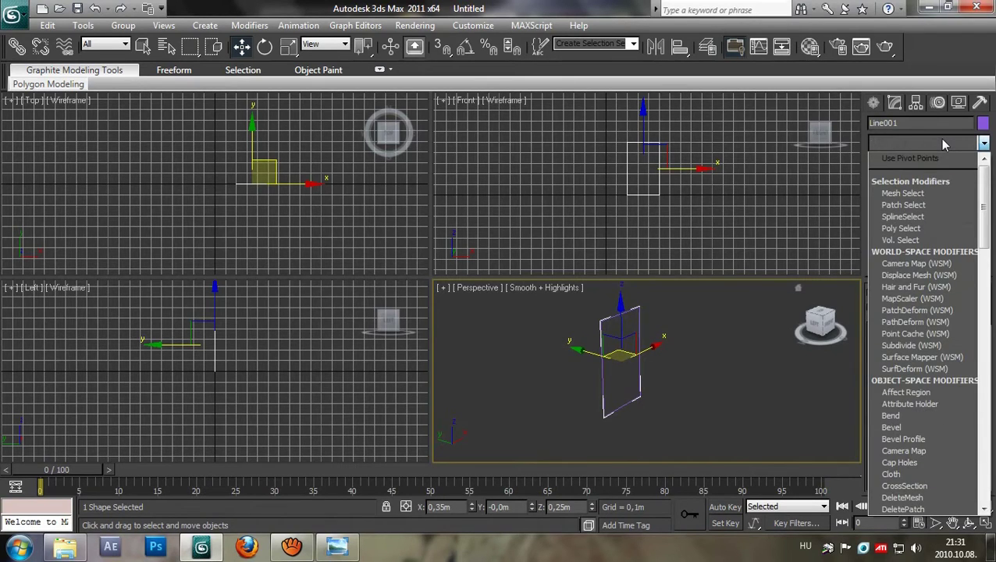
{"action": "key", "text": "e"}
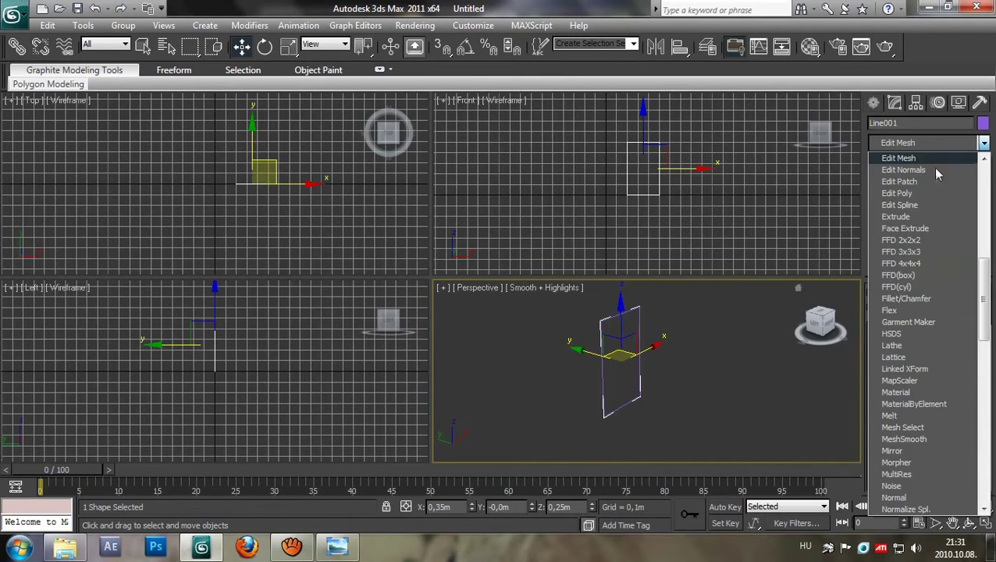
{"action": "left_click", "coordinate": [889, 217]}
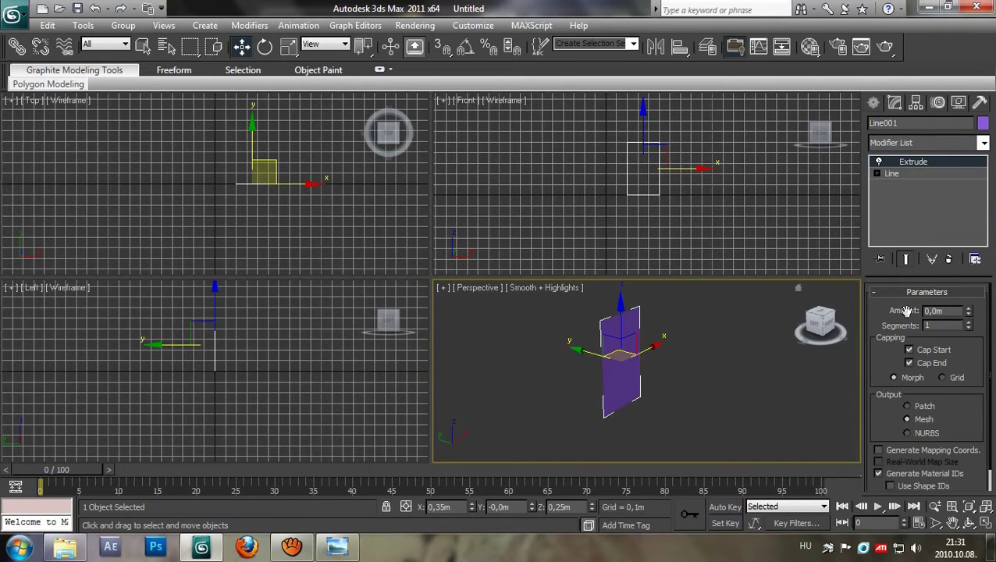
{"action": "left_click_drag", "start_coordinate": [965, 307], "coordinate": [965, 234]}
{"action": "middle_click_drag", "start_coordinate": [754, 362], "coordinate": [703, 385]}
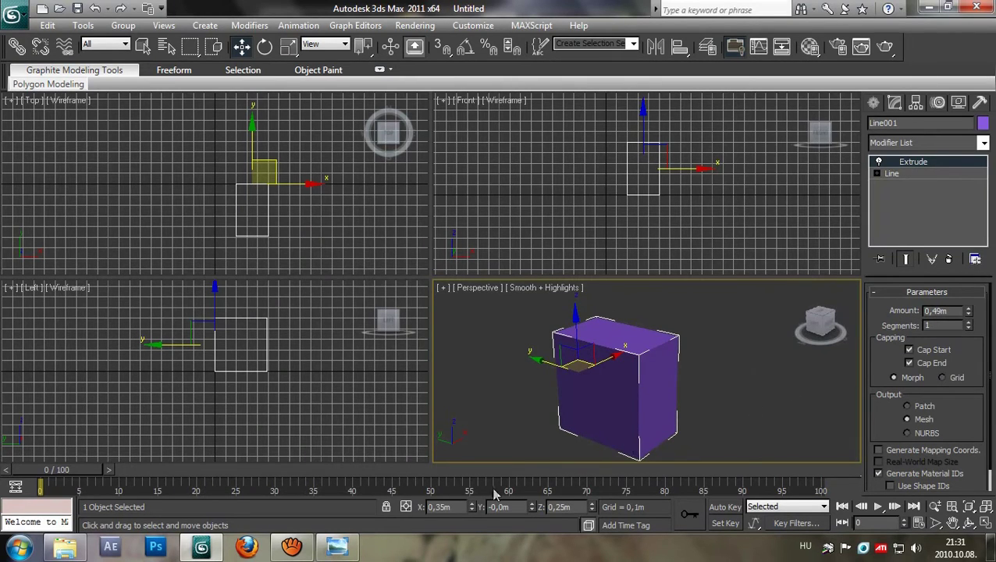
- Consult the reference image for the segment length and set the Extrude amount to 1.92 m
{"action": "left_click", "coordinate": [344, 549]}
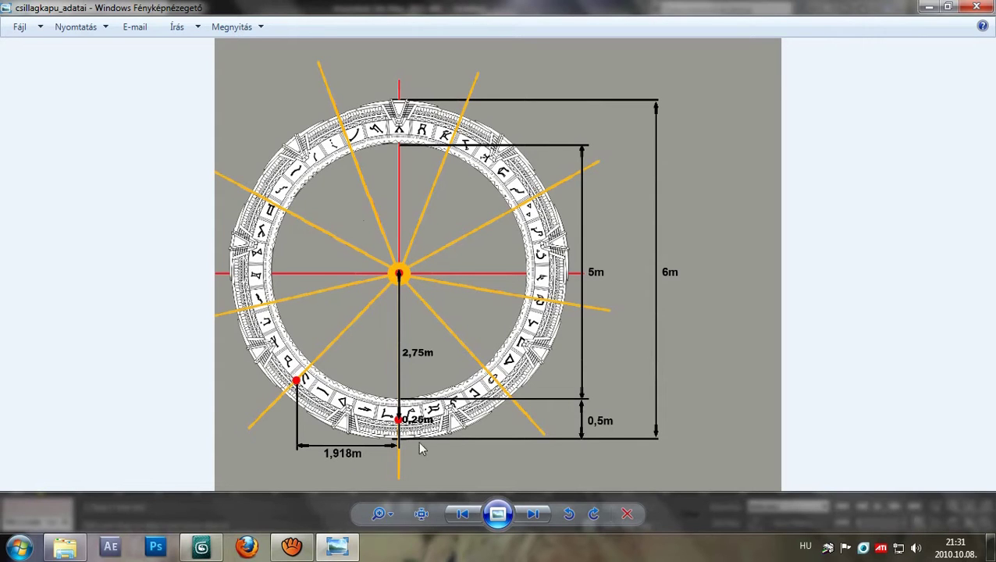
{"action": "left_click", "coordinate": [927, 7]}
{"action": "left_click_drag", "start_coordinate": [951, 312], "coordinate": [888, 319]}
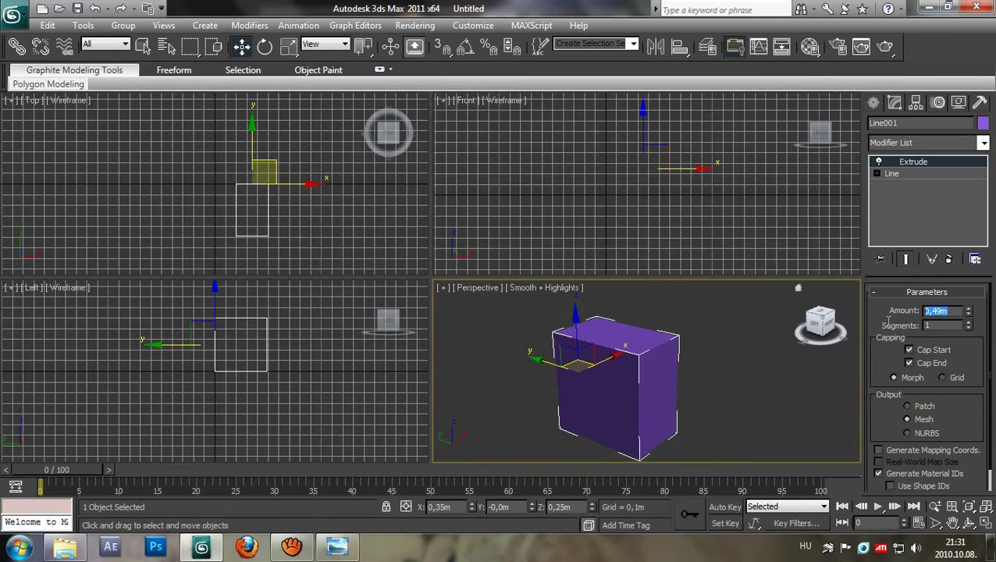
{"action": "type", "text": "1,92"}
{"action": "key", "text": "Return"}
{"action": "scroll", "coordinate": [678, 400], "scroll_direction": "down", "scroll_amount": 4}
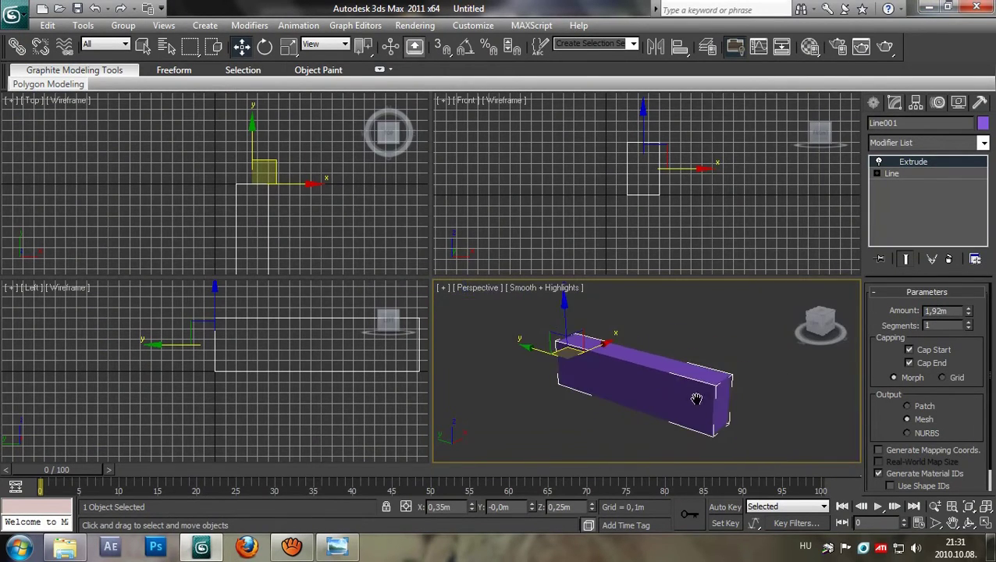
- Show edged faces in the Perspective view and set the Extrude segments to 32
{"action": "mouse_move", "coordinate": [825, 333]}
{"action": "left_mouse_down"}
{"action": "mouse_move", "coordinate": [468, 316]}
{"action": "mouse_move", "coordinate": [820, 328]}
{"action": "left_mouse_up"}
{"action": "scroll", "coordinate": [662, 374], "scroll_direction": "up", "scroll_amount": 3}
{"action": "middle_click_drag", "start_coordinate": [662, 374], "coordinate": [714, 408]}
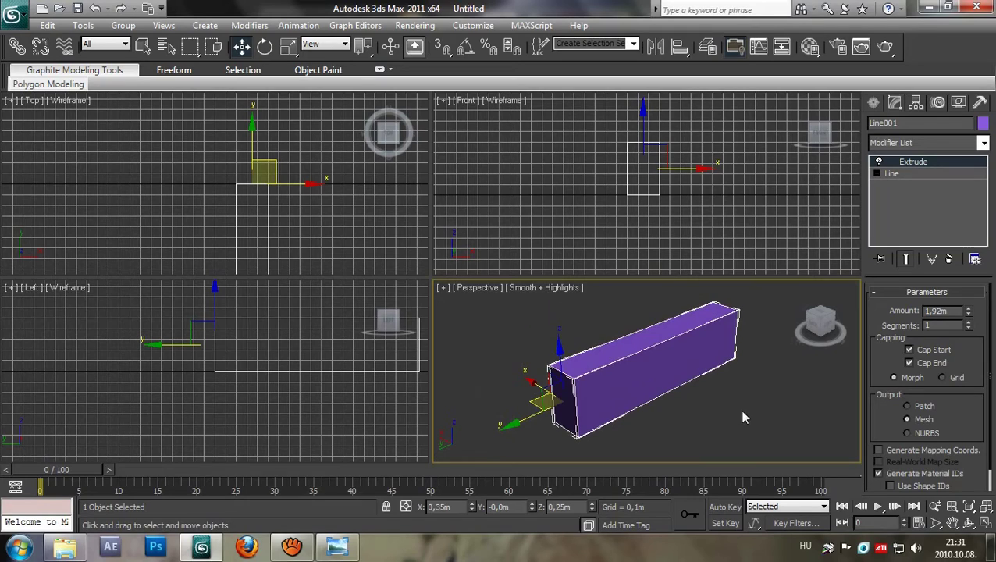
{"action": "key", "text": "F4"}
{"action": "left_click_drag", "start_coordinate": [933, 325], "coordinate": [912, 328]}
{"action": "type", "text": "32"}
{"action": "key", "text": "Return"}
{"action": "middle_click_drag", "start_coordinate": [747, 415], "coordinate": [691, 413]}
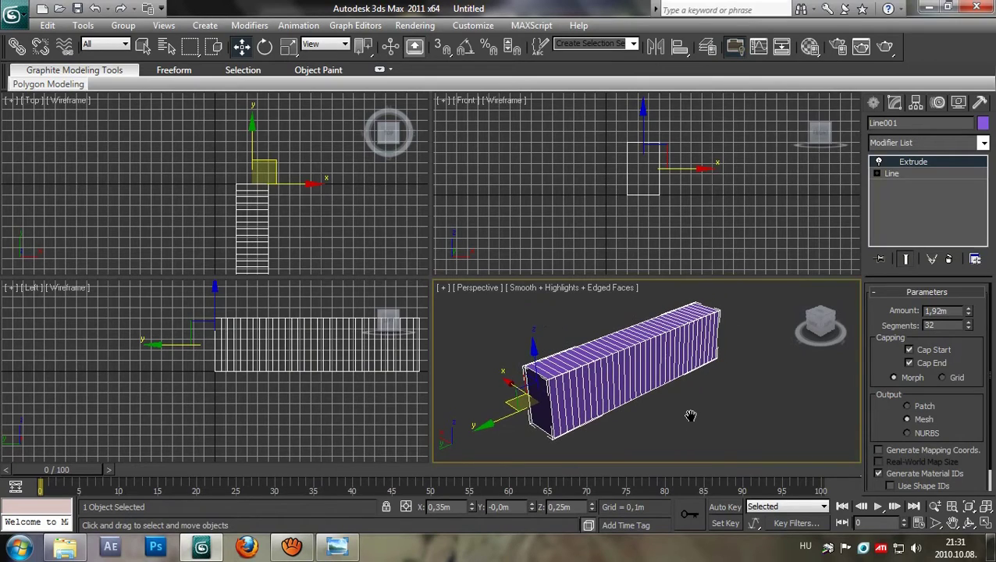
{"action": "middle_click_drag", "start_coordinate": [749, 362], "coordinate": [750, 356]}
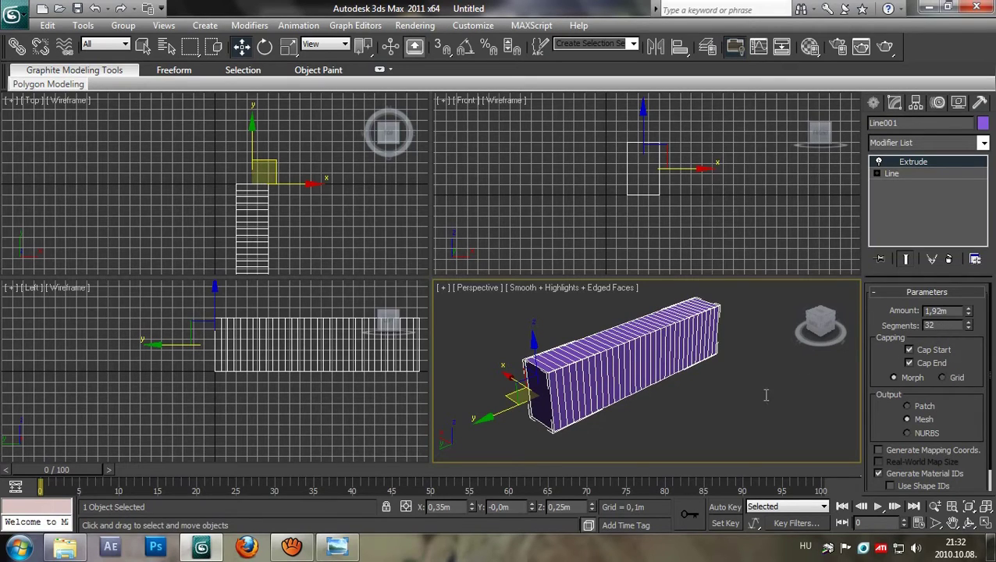
{"action": "middle_click_drag", "start_coordinate": [771, 406], "coordinate": [784, 415]}
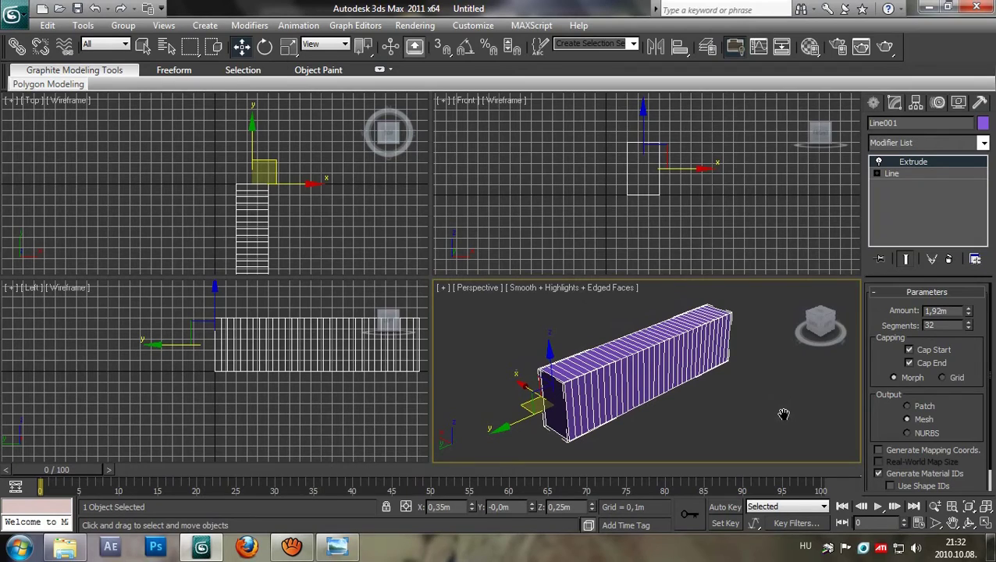
{"action": "middle_click_drag", "start_coordinate": [672, 422], "coordinate": [685, 402]}
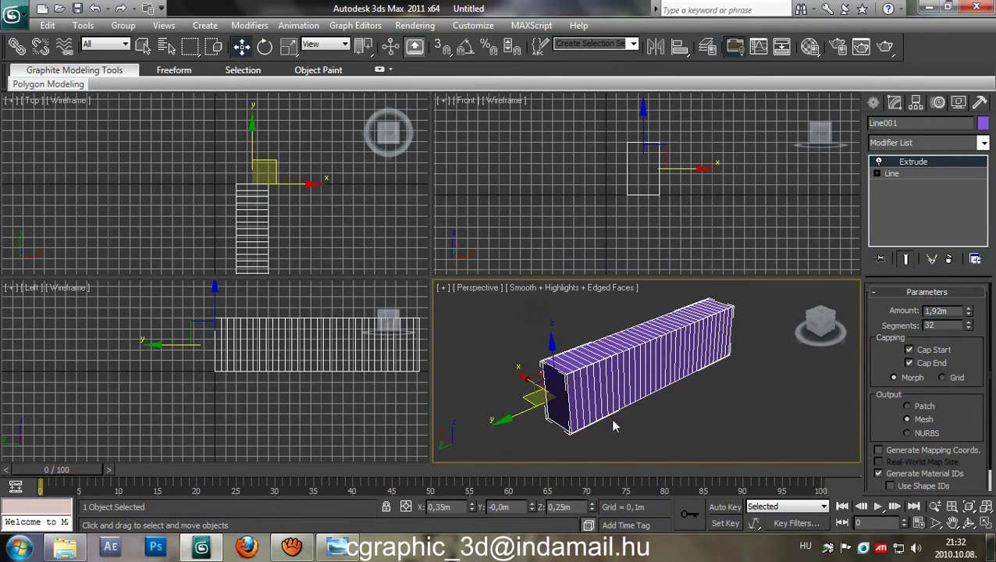
{"action": "middle_click_drag", "start_coordinate": [344, 389], "coordinate": [271, 407]}
{"action": "middle_click_drag", "start_coordinate": [695, 378], "coordinate": [671, 395]}
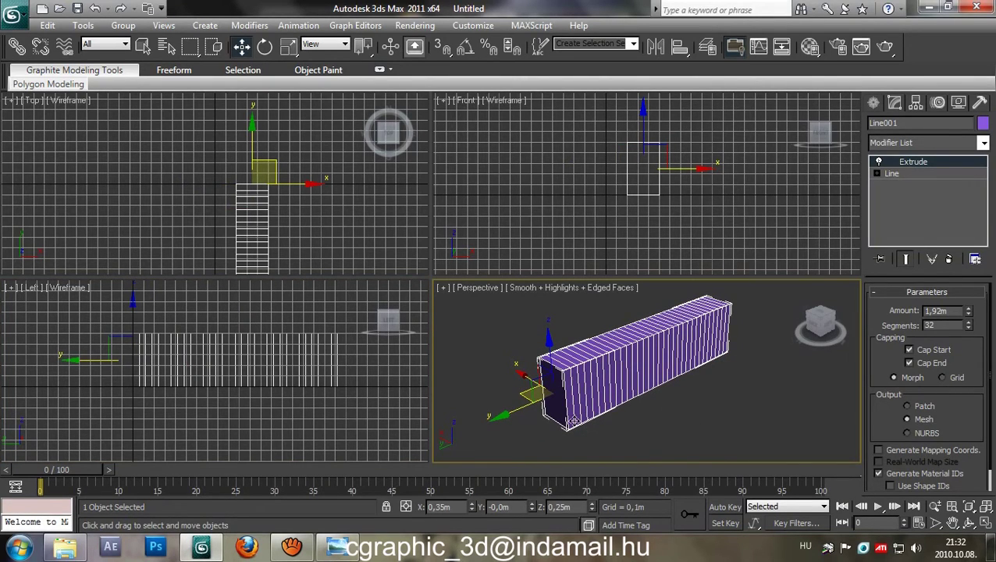
{"action": "middle_click_drag", "start_coordinate": [669, 399], "coordinate": [675, 408]}
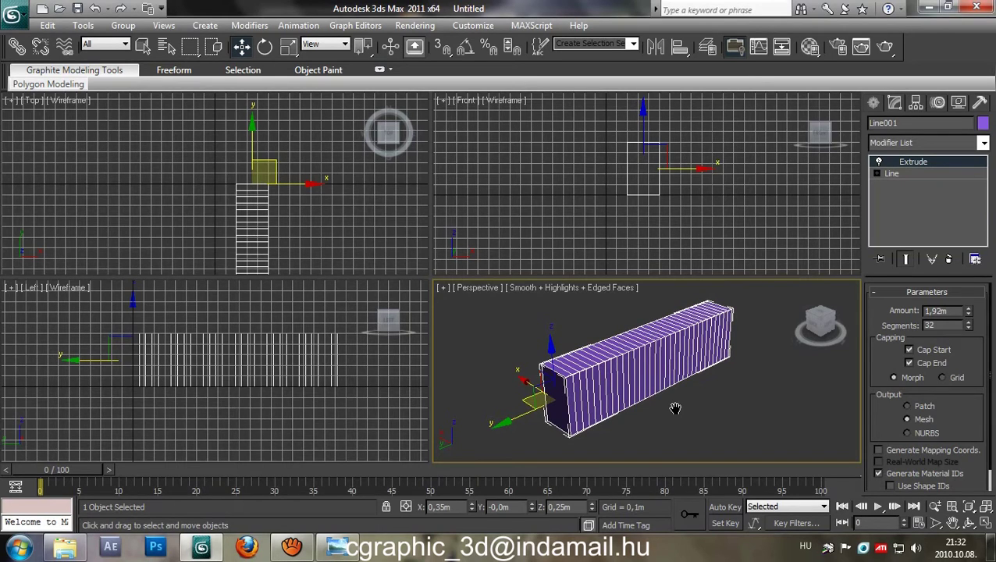
{"action": "middle_click_drag", "start_coordinate": [675, 408], "coordinate": [656, 417]}
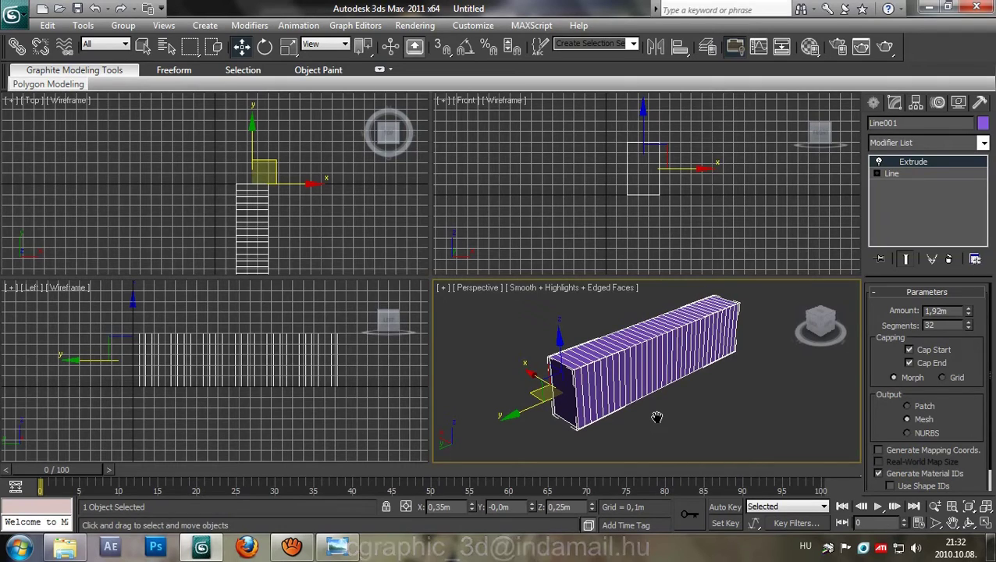
{"action": "middle_click_drag", "start_coordinate": [338, 403], "coordinate": [331, 401]}
{"action": "middle_click_drag", "start_coordinate": [692, 418], "coordinate": [677, 416]}
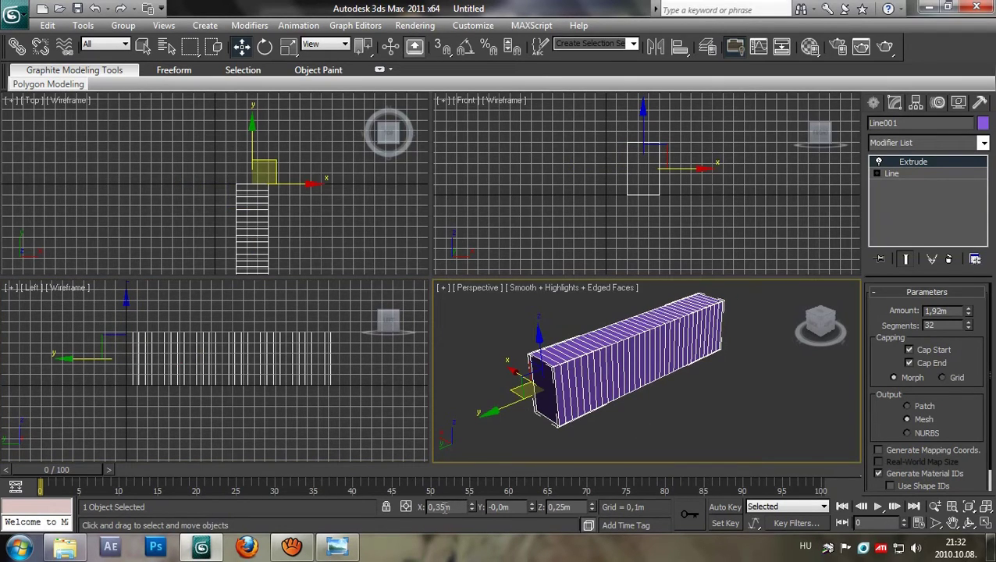
- Set the extruded block's X and Z positions to 0 m
{"action": "left_click_drag", "start_coordinate": [457, 506], "coordinate": [397, 529]}
{"action": "type", "text": "0"}
{"action": "key", "text": "Tab"}
{"action": "key", "text": "Tab"}
{"action": "type", "text": "0"}
{"action": "key", "text": "Tab"}
- Maximize the Left view and set the block's Z position to 2,75 m
{"action": "middle_click_drag", "start_coordinate": [295, 387], "coordinate": [278, 369]}
{"action": "scroll", "coordinate": [301, 404], "scroll_direction": "down", "scroll_amount": 4}
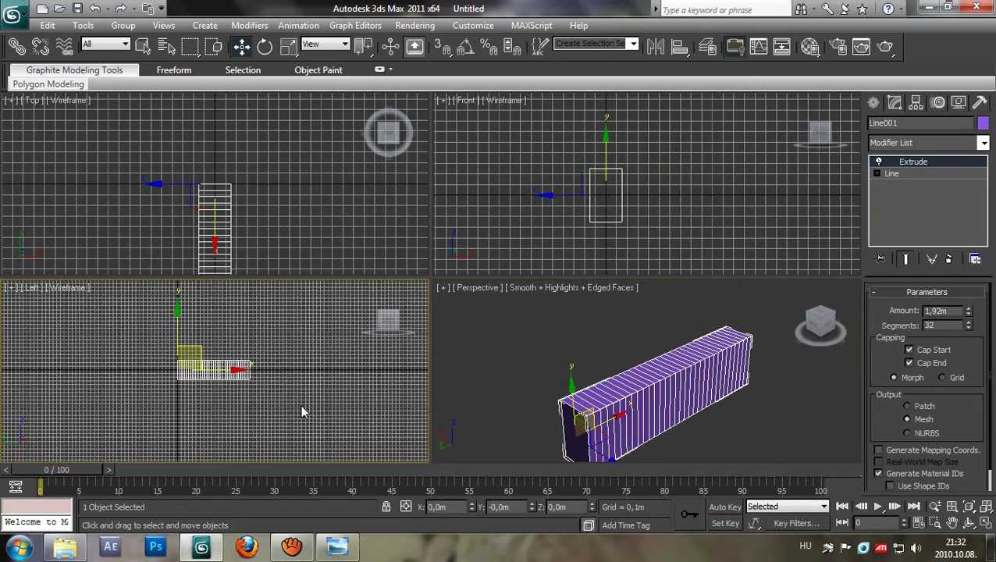
{"action": "middle_click_drag", "start_coordinate": [309, 410], "coordinate": [343, 415]}
{"action": "left_click", "coordinate": [985, 523]}
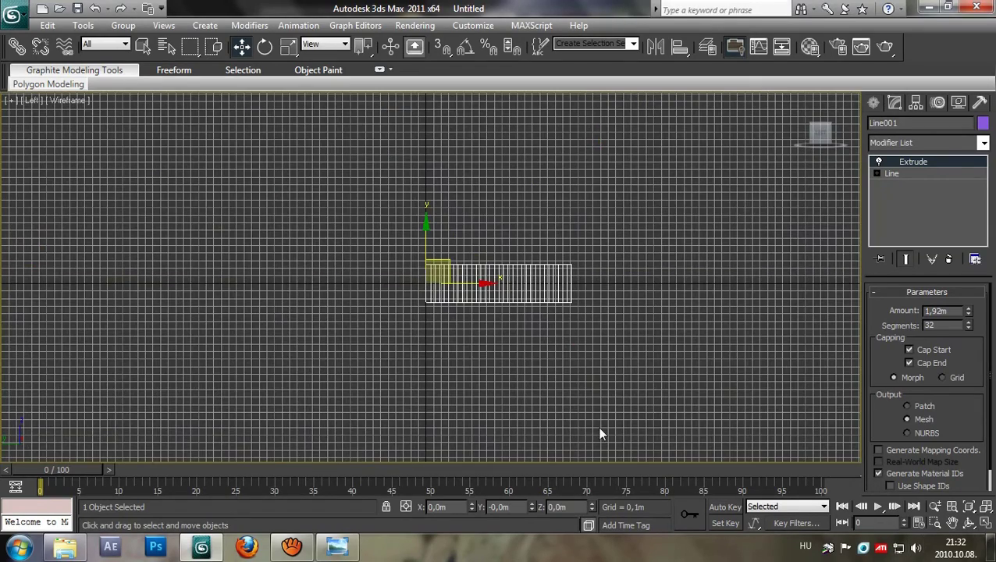
{"action": "middle_click_drag", "start_coordinate": [597, 404], "coordinate": [543, 493]}
{"action": "scroll", "coordinate": [544, 395], "scroll_direction": "up", "scroll_amount": 3}
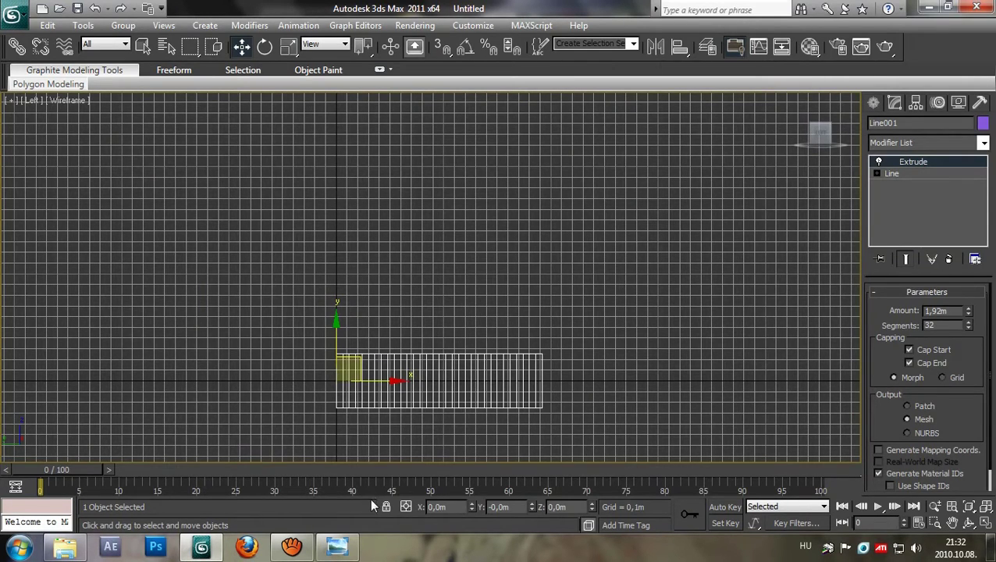
{"action": "left_click_drag", "start_coordinate": [557, 517], "coordinate": [526, 521]}
{"action": "type", "text": "2,75"}
{"action": "key", "text": "Return"}
{"action": "middle_click_drag", "start_coordinate": [499, 256], "coordinate": [490, 326]}
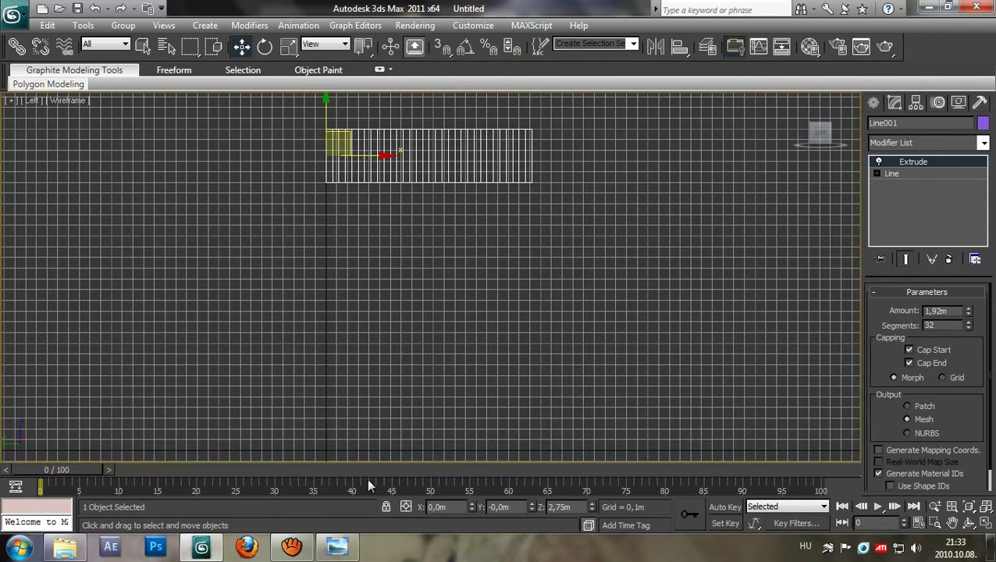
- Check the ring's radius and segment dimensions in the csillagkapu_adatai reference image, and return to the Left view in 3ds Max
{"action": "left_click", "coordinate": [337, 547]}
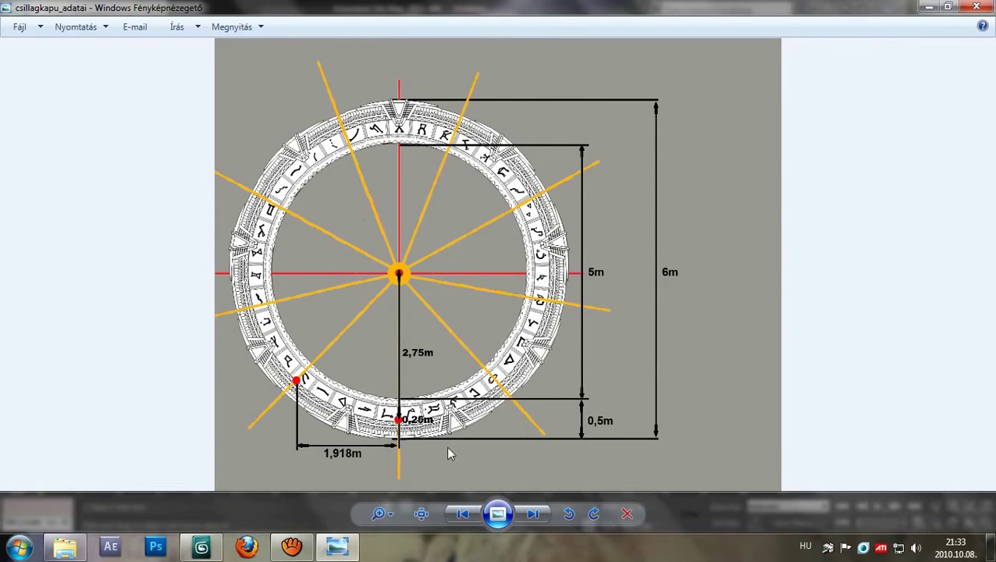
{"action": "left_click", "coordinate": [928, 8]}
{"action": "middle_click_drag", "start_coordinate": [558, 296], "coordinate": [509, 307]}
{"action": "scroll", "coordinate": [511, 307], "scroll_direction": "down", "scroll_amount": 2}
{"action": "middle_click_drag", "start_coordinate": [522, 340], "coordinate": [573, 300]}
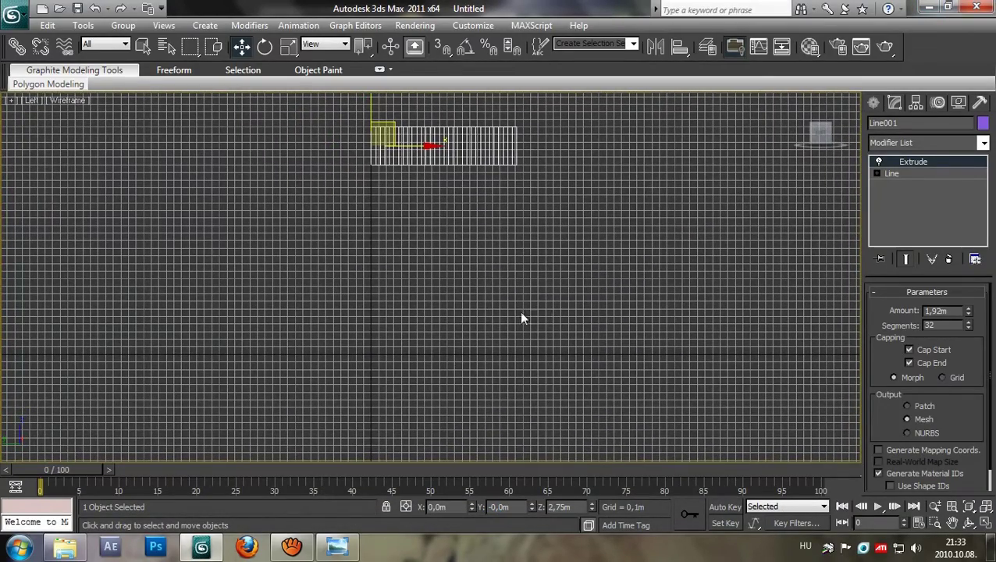
{"action": "middle_click_drag", "start_coordinate": [521, 318], "coordinate": [546, 307]}
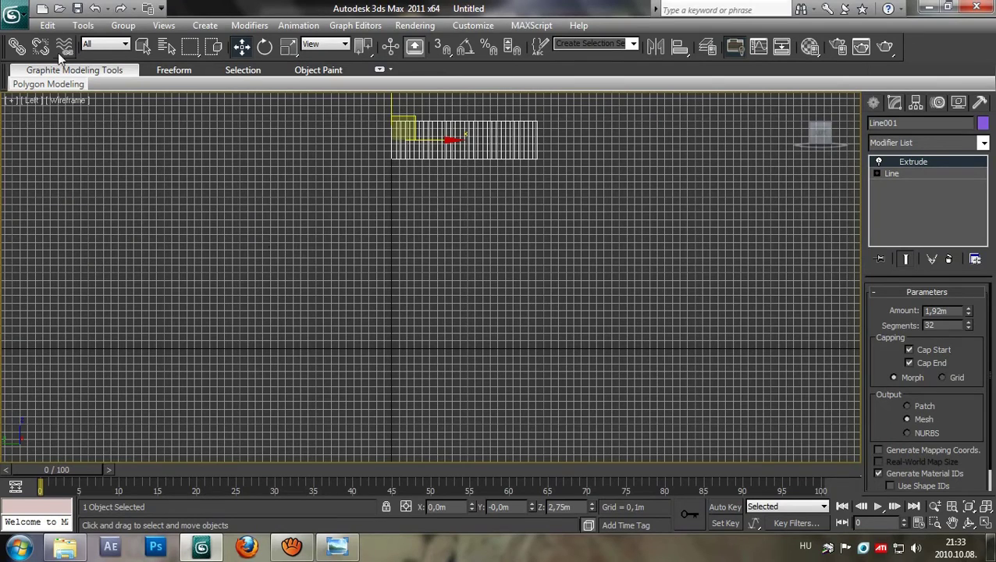
{"action": "left_click", "coordinate": [83, 26]}
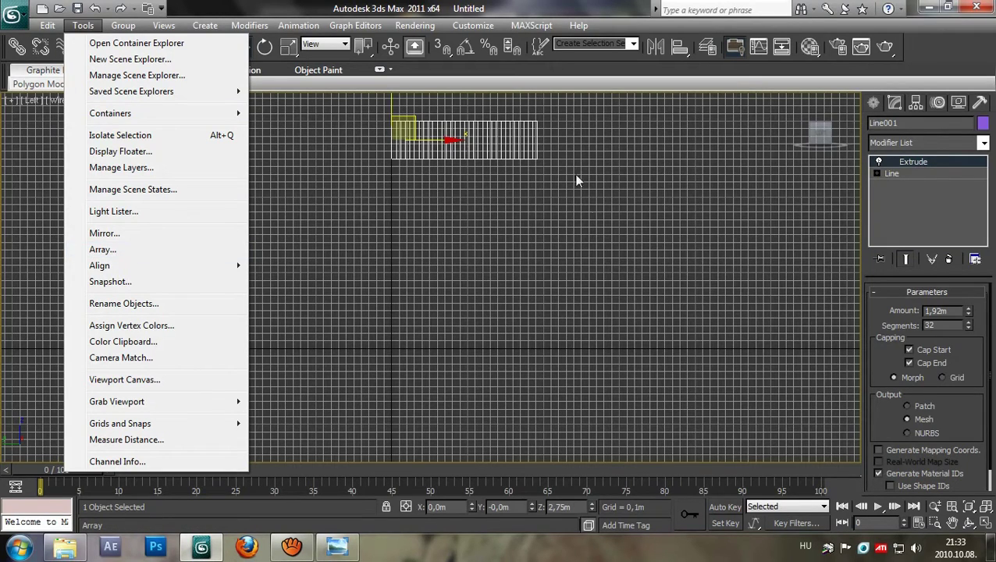
{"action": "right_click", "coordinate": [477, 286]}
{"action": "right_click", "coordinate": [478, 286]}
{"action": "left_click", "coordinate": [373, 287]}
{"action": "middle_click_drag", "start_coordinate": [342, 282], "coordinate": [292, 291]}
{"action": "mouse_move", "coordinate": [411, 264]}
{"action": "middle_mouse_down"}
{"action": "mouse_move", "coordinate": [403, 265]}
{"action": "mouse_move", "coordinate": [411, 248]}
{"action": "middle_mouse_up"}
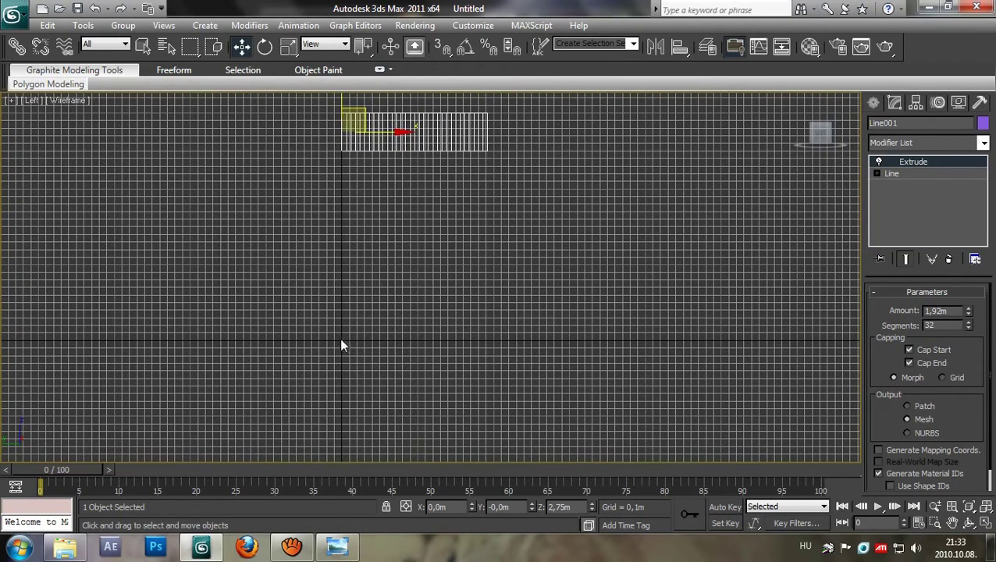
{"action": "middle_click_drag", "start_coordinate": [336, 349], "coordinate": [321, 354]}
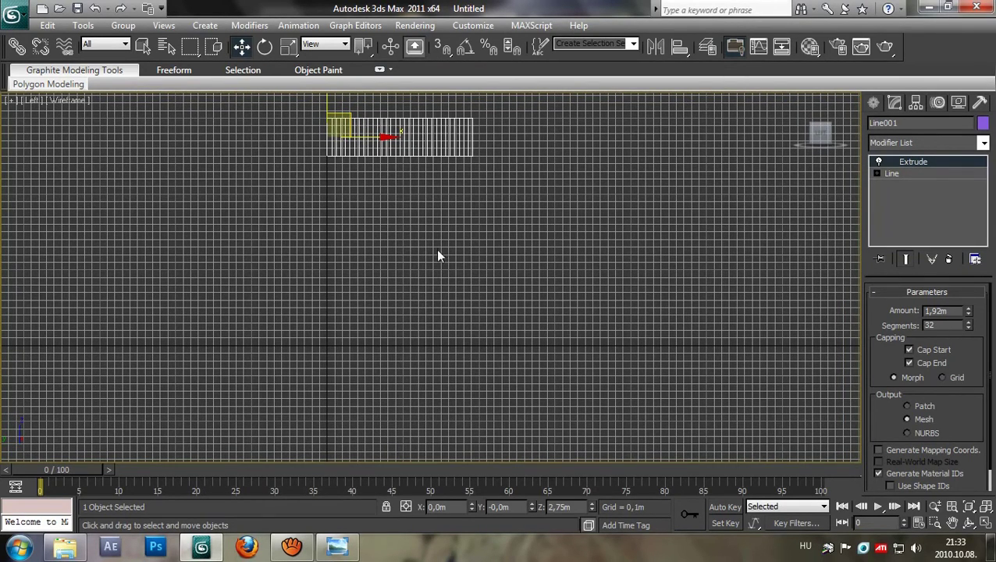
{"action": "middle_click_drag", "start_coordinate": [435, 247], "coordinate": [440, 247]}
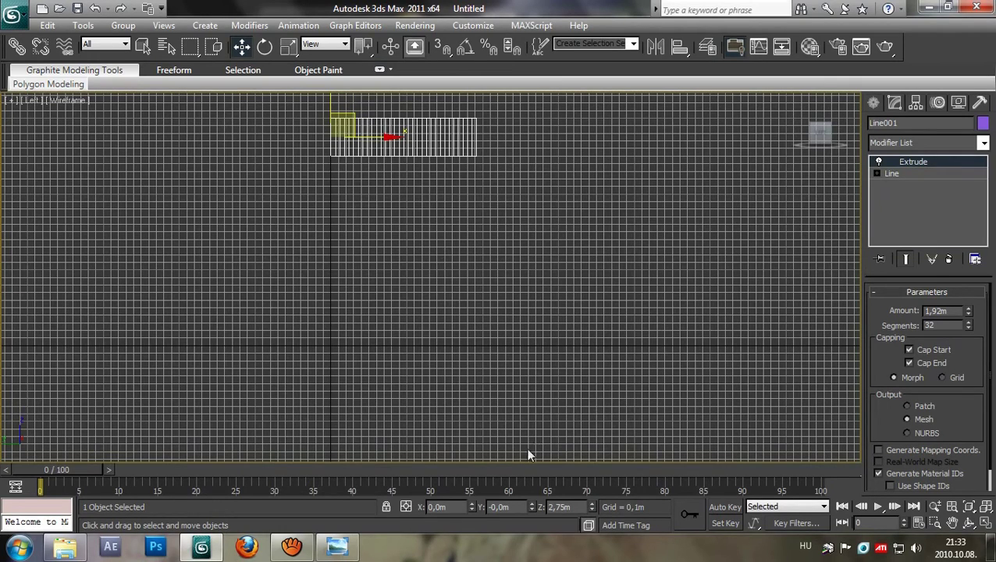
- Set the block's Y position to 0,96 m, half its length, to centre it above the origin
{"action": "left_click", "coordinate": [517, 508]}
{"action": "type", "text": "0,96"}
{"action": "key", "text": "Return"}
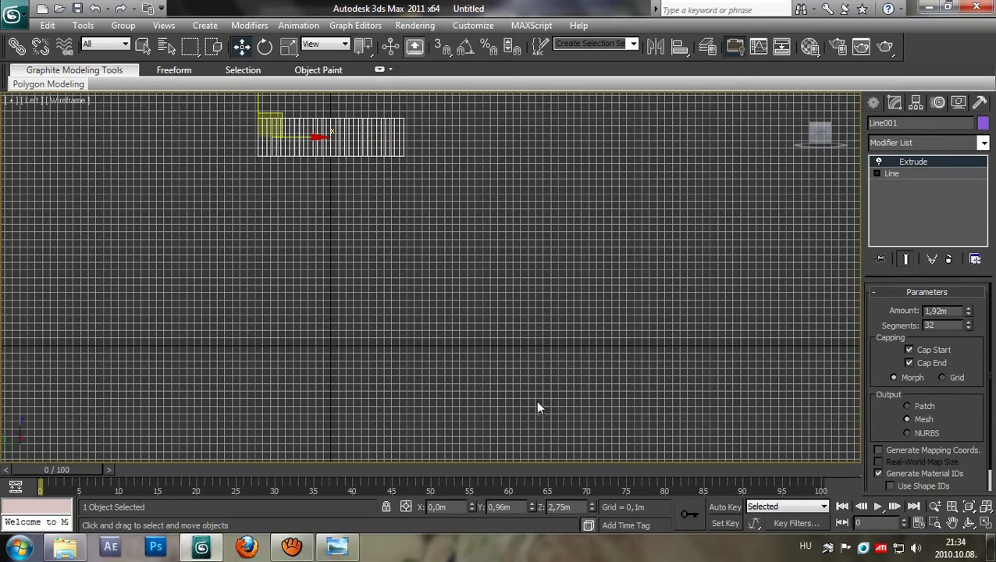
{"action": "mouse_move", "coordinate": [636, 422]}
{"action": "middle_mouse_down"}
{"action": "mouse_move", "coordinate": [600, 414]}
{"action": "mouse_move", "coordinate": [625, 417]}
{"action": "mouse_move", "coordinate": [629, 406]}
{"action": "middle_mouse_up"}
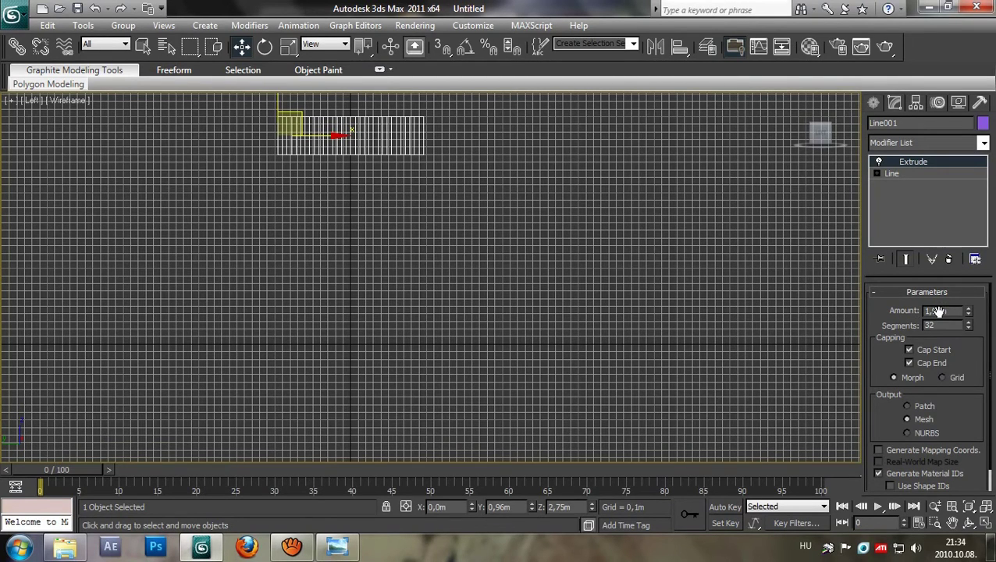
{"action": "middle_click_drag", "start_coordinate": [607, 367], "coordinate": [600, 391]}
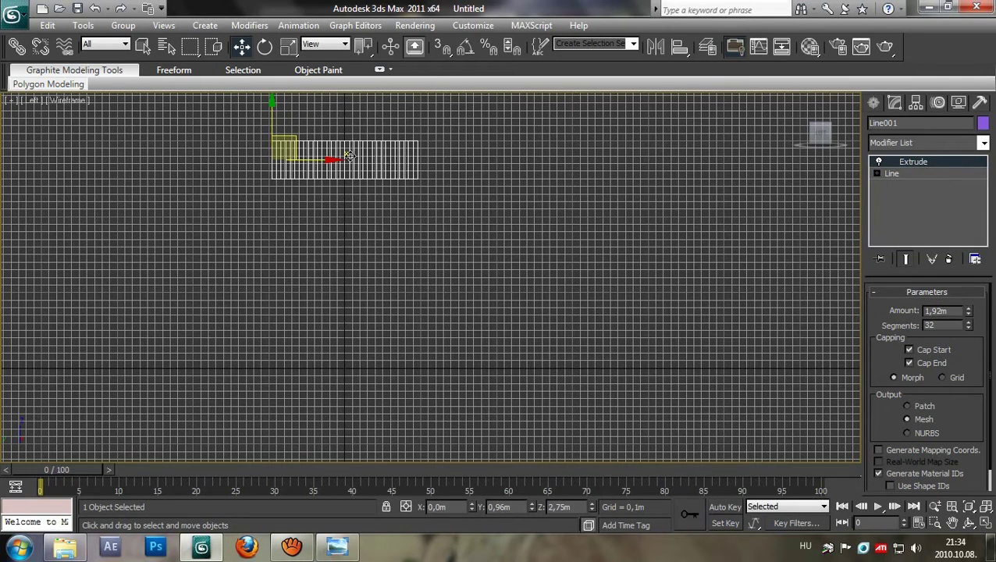
{"action": "mouse_move", "coordinate": [353, 285]}
{"action": "middle_mouse_down"}
{"action": "mouse_move", "coordinate": [333, 295]}
{"action": "mouse_move", "coordinate": [328, 329]}
{"action": "mouse_move", "coordinate": [349, 329]}
{"action": "mouse_move", "coordinate": [344, 296]}
{"action": "middle_mouse_up"}
{"action": "middle_click_drag", "start_coordinate": [478, 343], "coordinate": [424, 347]}
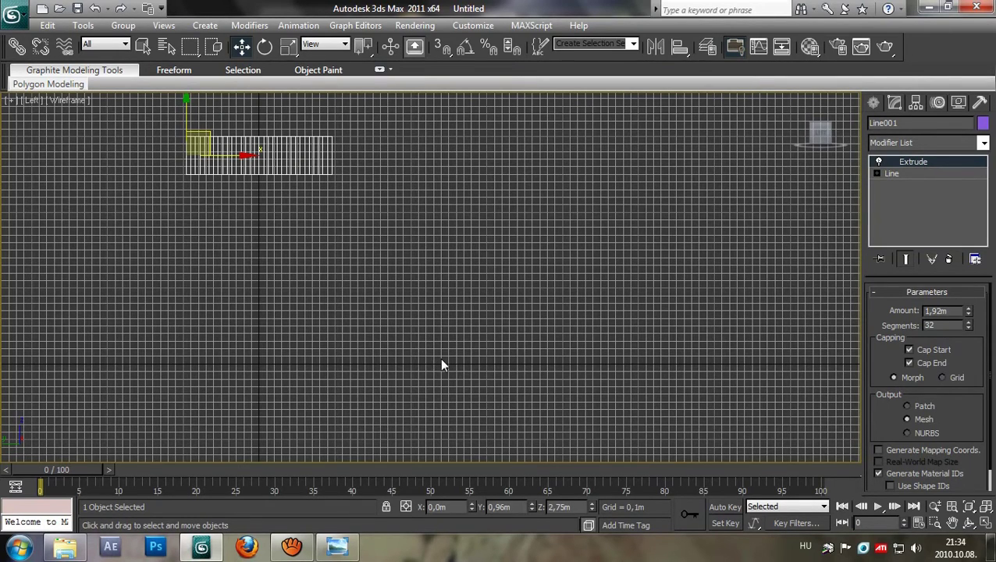
{"action": "mouse_move", "coordinate": [458, 374]}
{"action": "middle_mouse_down"}
{"action": "mouse_move", "coordinate": [445, 355]}
{"action": "mouse_move", "coordinate": [459, 361]}
{"action": "mouse_move", "coordinate": [462, 338]}
{"action": "mouse_move", "coordinate": [456, 365]}
{"action": "middle_mouse_up"}
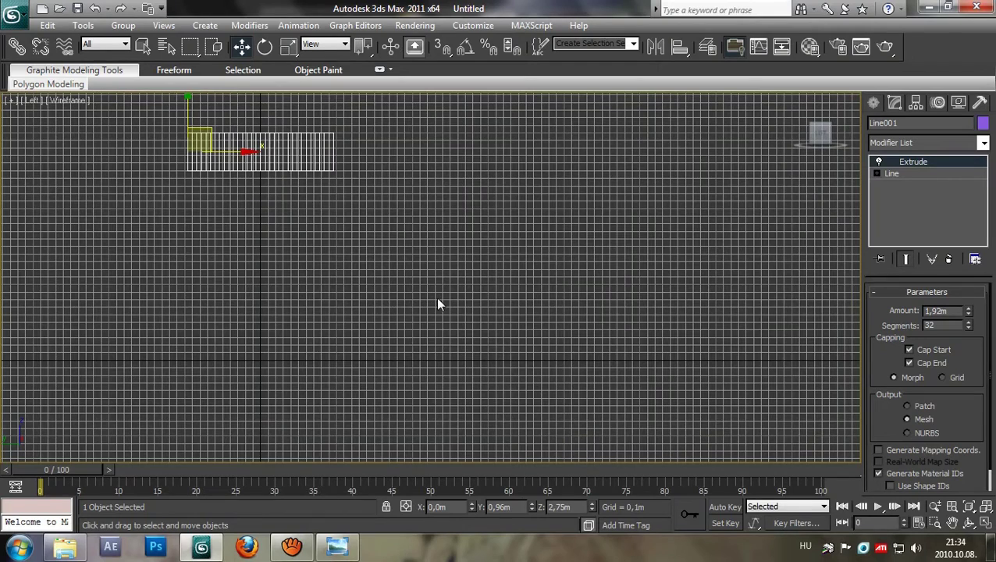
{"action": "middle_click_drag", "start_coordinate": [474, 339], "coordinate": [465, 345]}
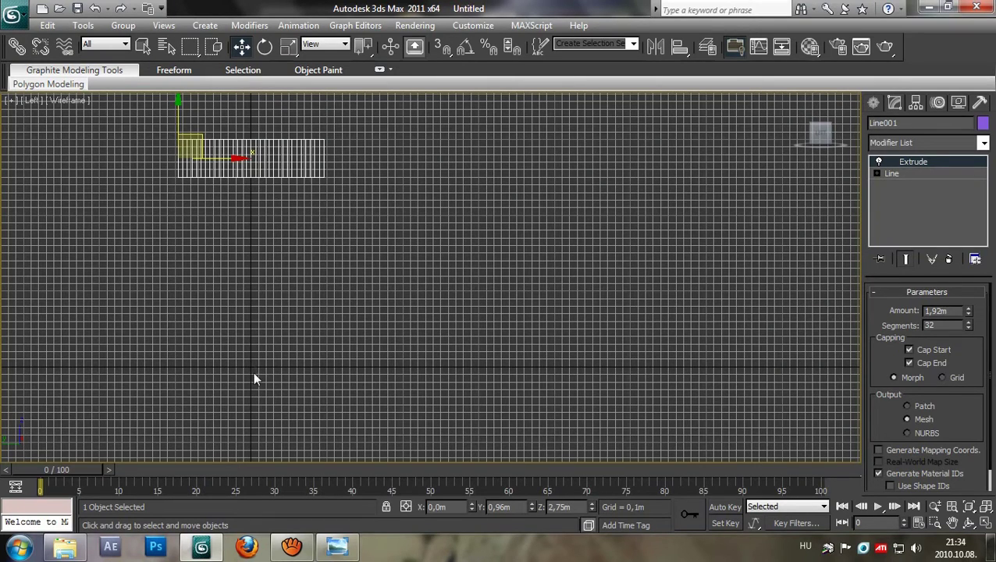
{"action": "middle_click_drag", "start_coordinate": [264, 371], "coordinate": [311, 366]}
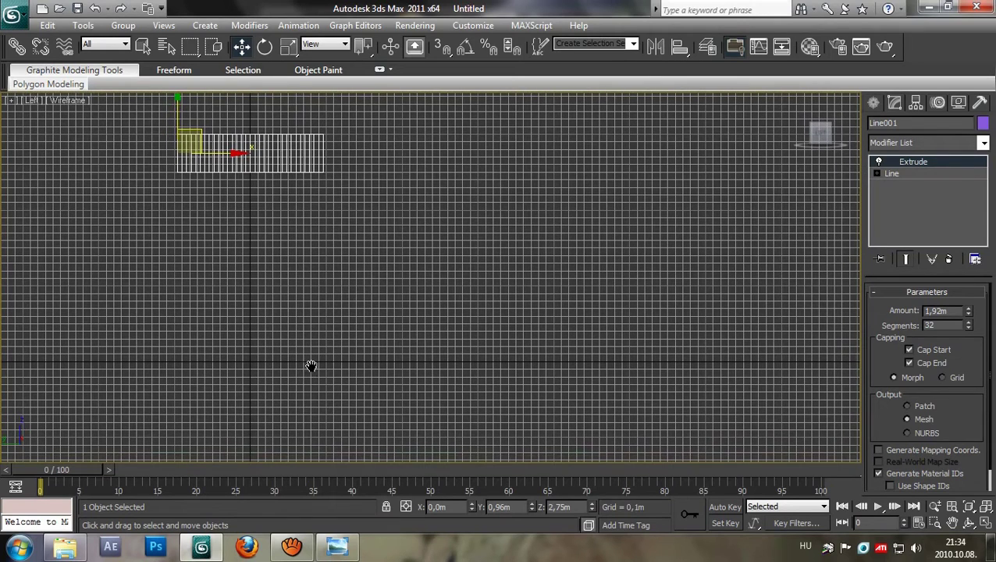
- Switch the transform centre to Use Selection Center for the block
{"action": "left_click_drag", "start_coordinate": [363, 46], "coordinate": [364, 96]}
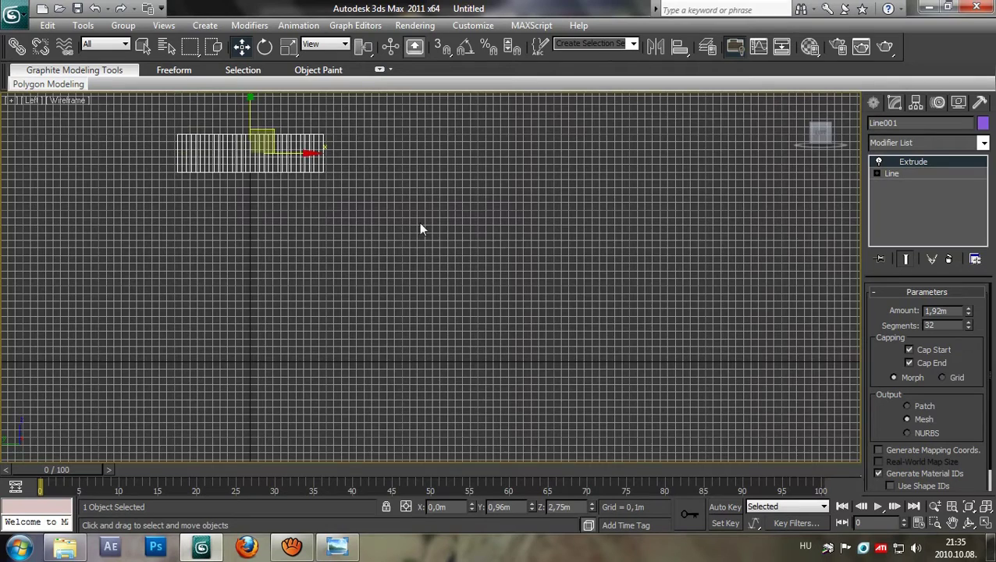
{"action": "middle_click_drag", "start_coordinate": [419, 221], "coordinate": [414, 258]}
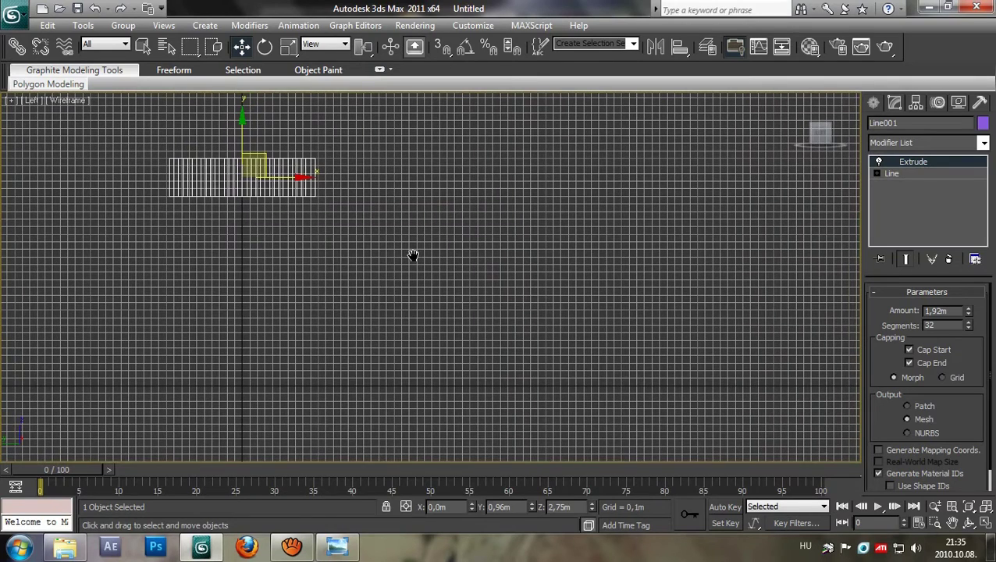
- Move only the block's pivot to the world origin by setting its Y and Z positions to 0, and leave pivot editing
{"action": "left_click", "coordinate": [916, 104]}
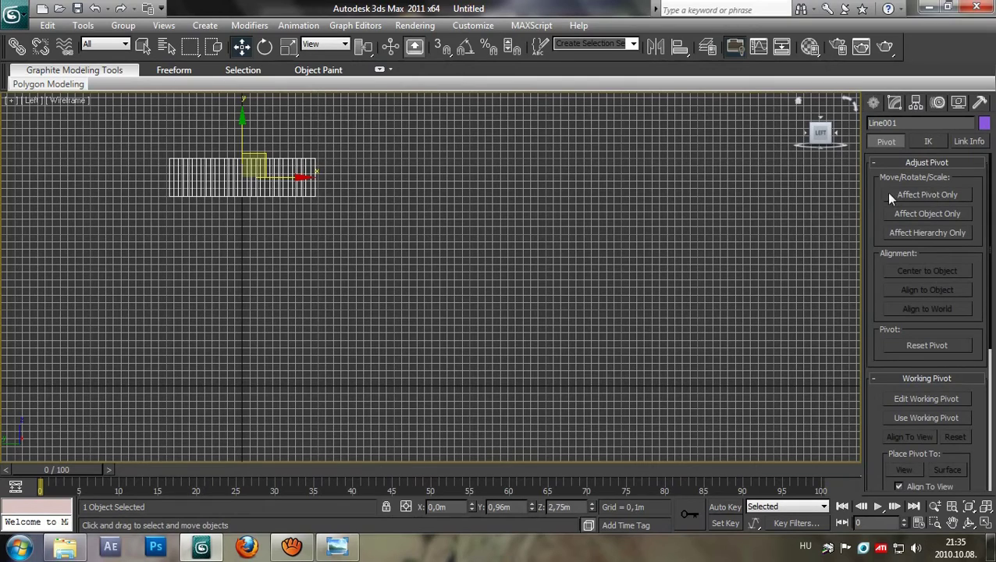
{"action": "left_click", "coordinate": [941, 199]}
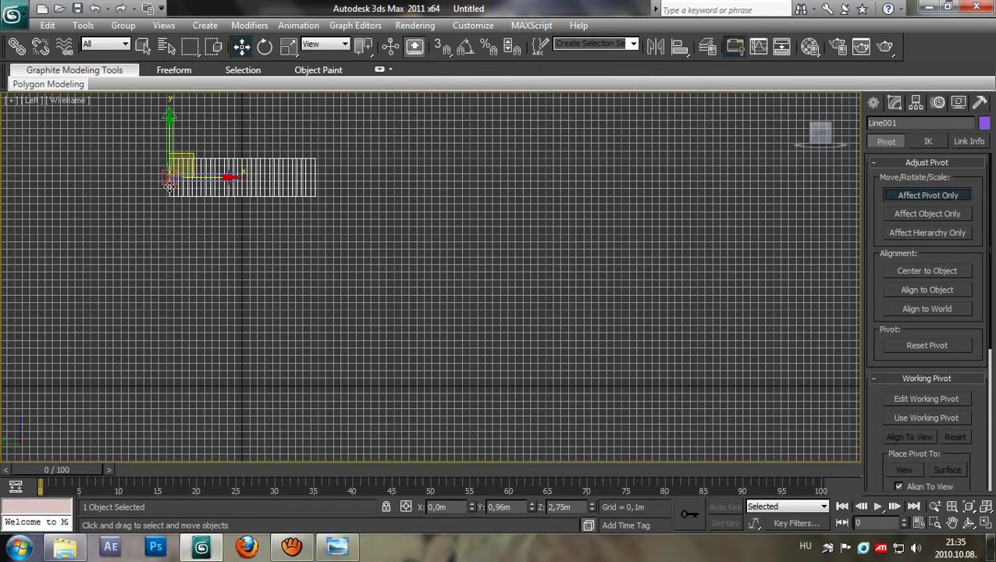
{"action": "left_click_drag", "start_coordinate": [223, 177], "coordinate": [332, 307]}
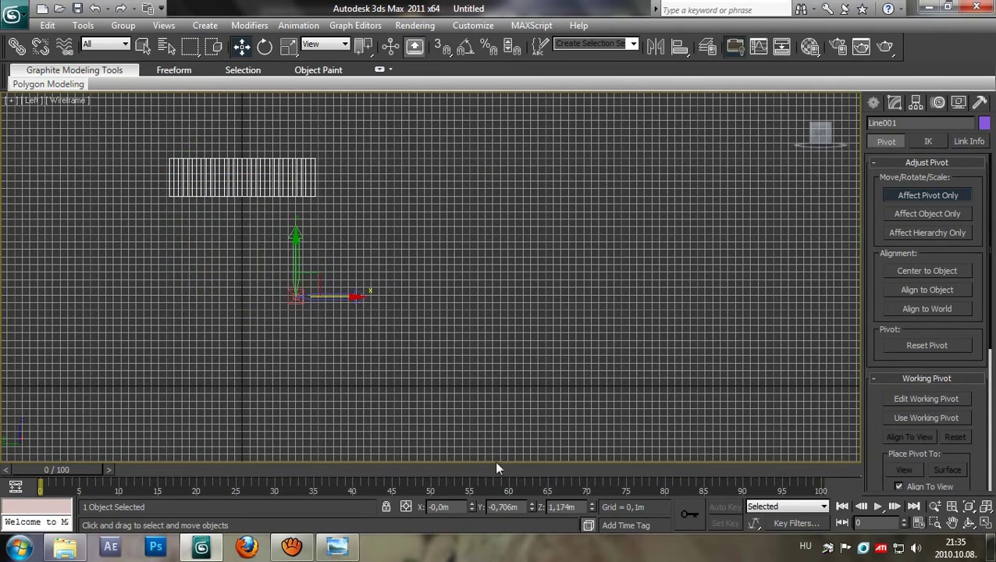
{"action": "double_click", "coordinate": [457, 506]}
{"action": "key", "text": "Tab"}
{"action": "type", "text": "0"}
{"action": "key", "text": "Tab"}
{"action": "type", "text": "0"}
{"action": "key", "text": "Return"}
{"action": "middle_click_drag", "start_coordinate": [466, 385], "coordinate": [467, 373]}
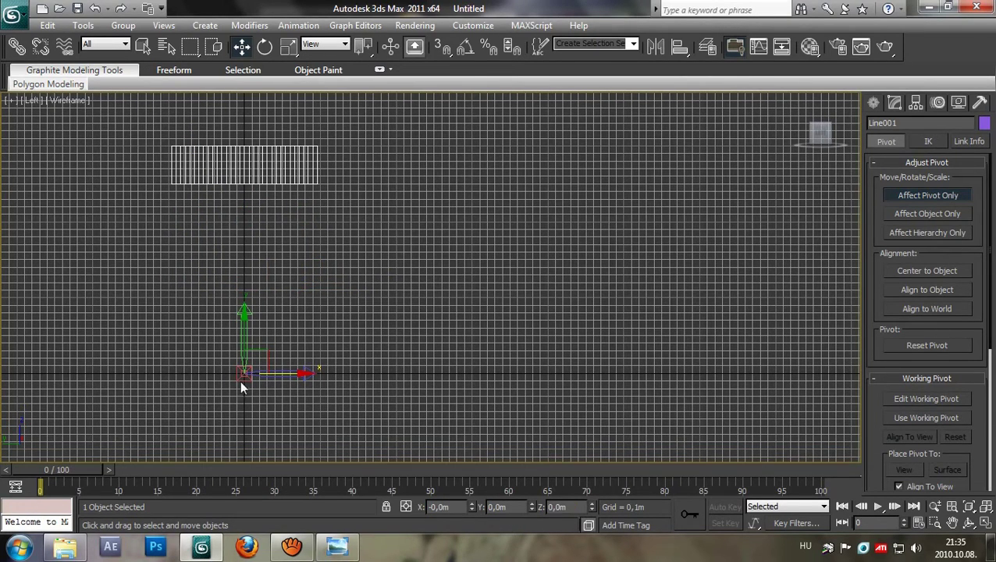
{"action": "middle_click_drag", "start_coordinate": [364, 430], "coordinate": [401, 409]}
{"action": "mouse_move", "coordinate": [820, 147]}
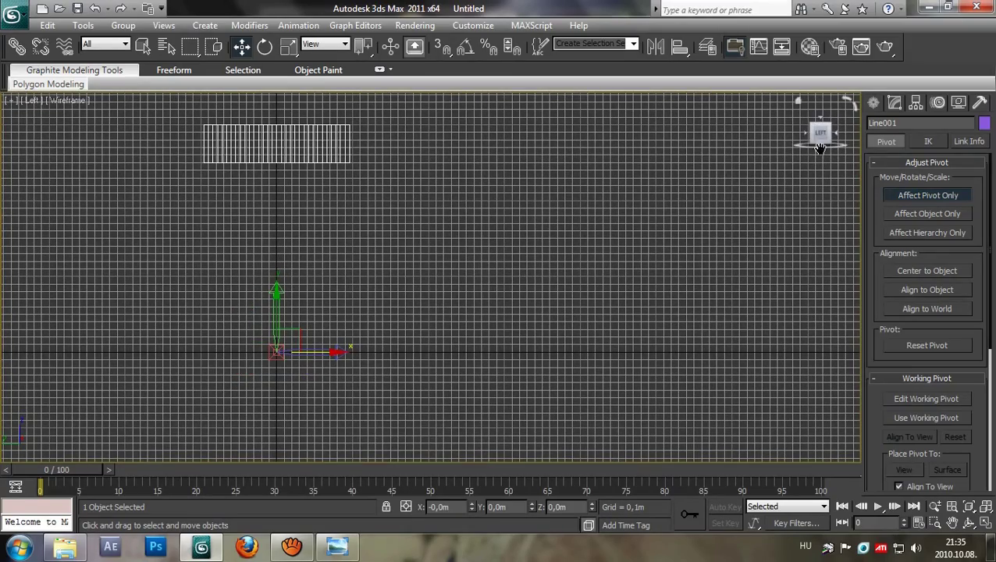
{"action": "left_click", "coordinate": [872, 104]}
{"action": "middle_click_drag", "start_coordinate": [645, 305], "coordinate": [720, 295]}
{"action": "scroll", "coordinate": [720, 296], "scroll_direction": "down", "scroll_amount": 2}
{"action": "middle_click_drag", "start_coordinate": [722, 362], "coordinate": [658, 361]}
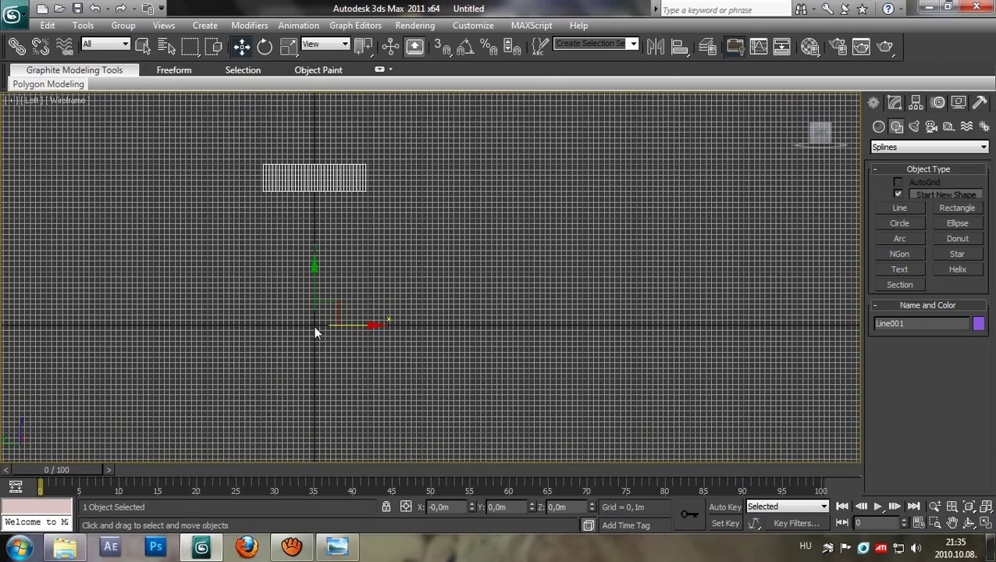
{"action": "middle_click_drag", "start_coordinate": [407, 365], "coordinate": [395, 355]}
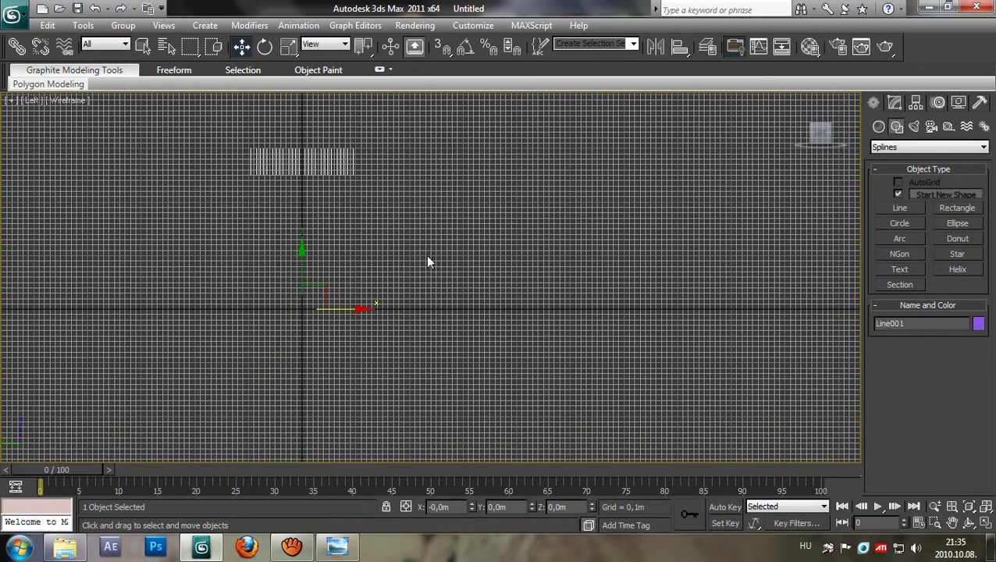
{"action": "middle_click_drag", "start_coordinate": [179, 312], "coordinate": [445, 398]}
{"action": "scroll", "coordinate": [448, 337], "scroll_direction": "up", "scroll_amount": 2}
{"action": "middle_click_drag", "start_coordinate": [459, 343], "coordinate": [505, 356]}
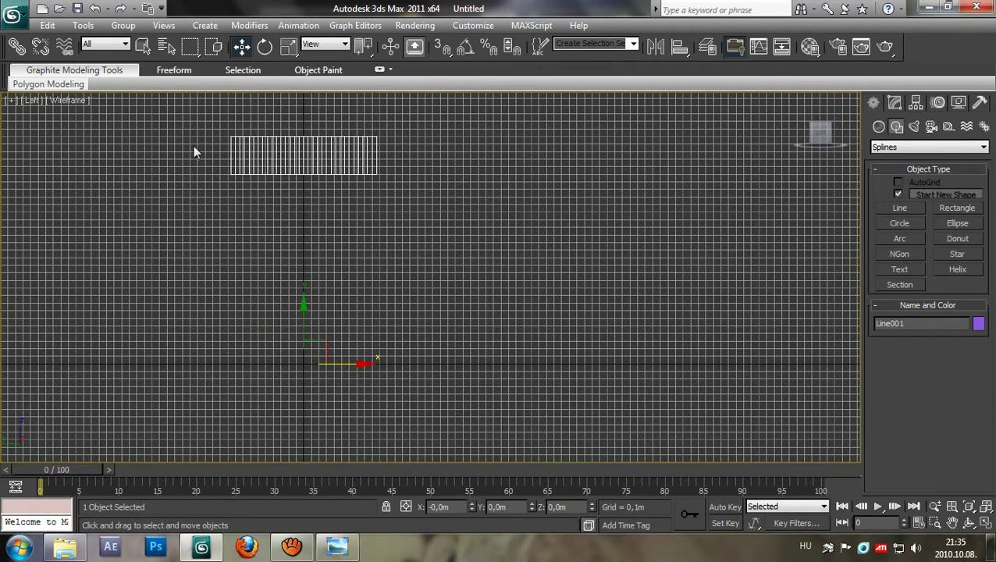
{"action": "middle_click_drag", "start_coordinate": [556, 335], "coordinate": [553, 315]}
{"action": "middle_click_drag", "start_coordinate": [454, 344], "coordinate": [452, 374]}
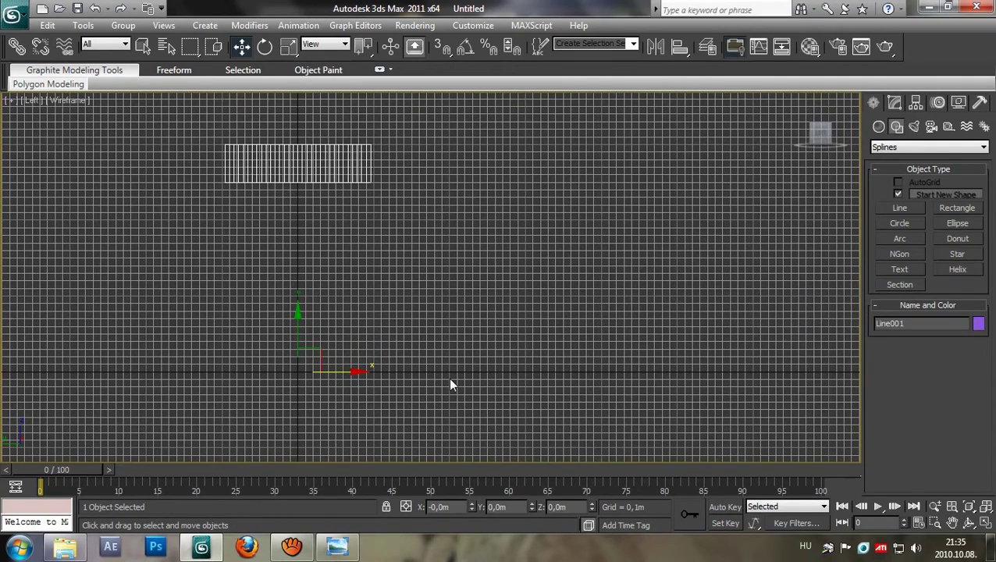
{"action": "middle_click_drag", "start_coordinate": [454, 402], "coordinate": [458, 384]}
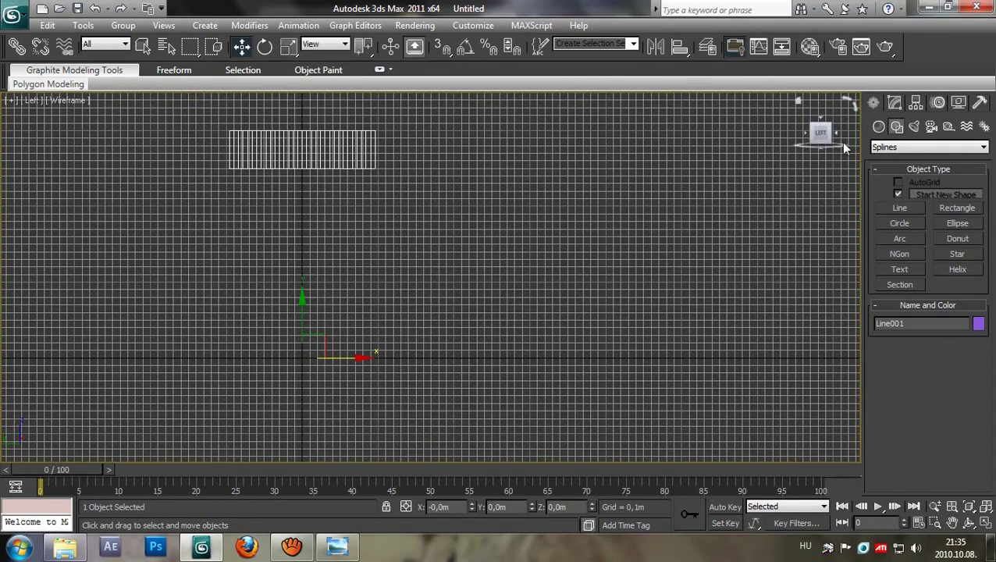
- Add a Bend modifier to the extruded ring section and set its bend angle to 40
{"action": "left_click", "coordinate": [895, 107]}
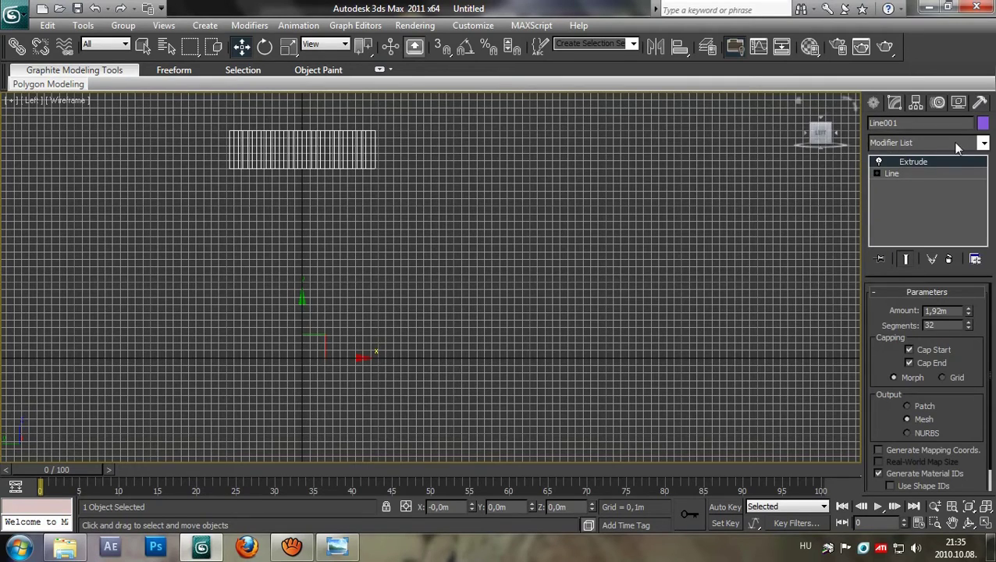
{"action": "left_click", "coordinate": [946, 141]}
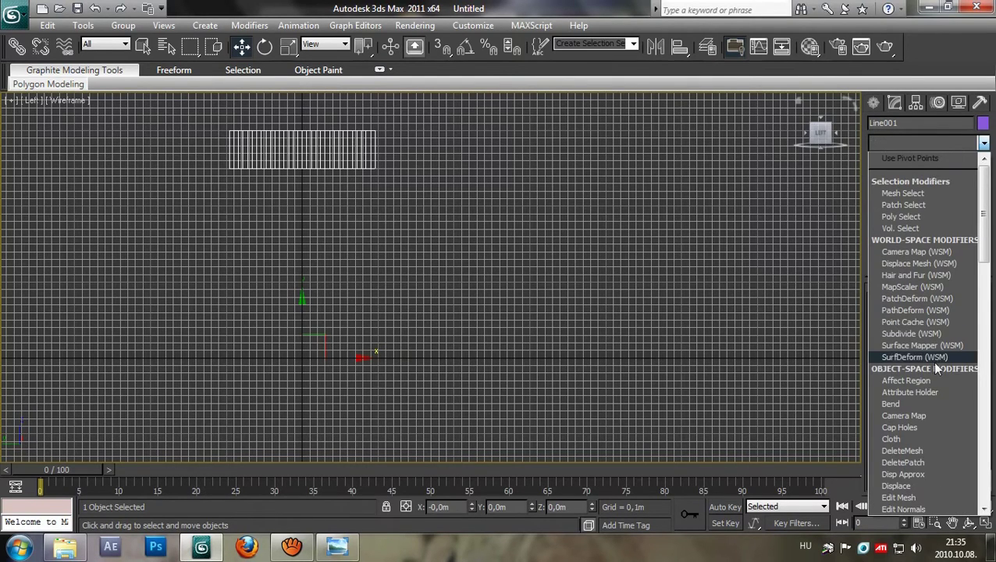
{"action": "left_click", "coordinate": [891, 403]}
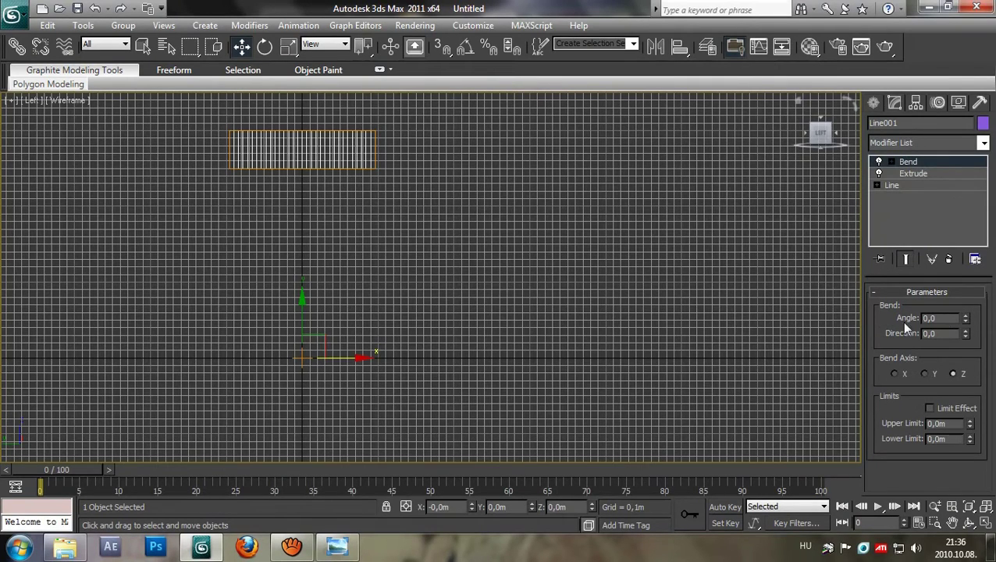
{"action": "left_click_drag", "start_coordinate": [964, 316], "coordinate": [964, 312]}
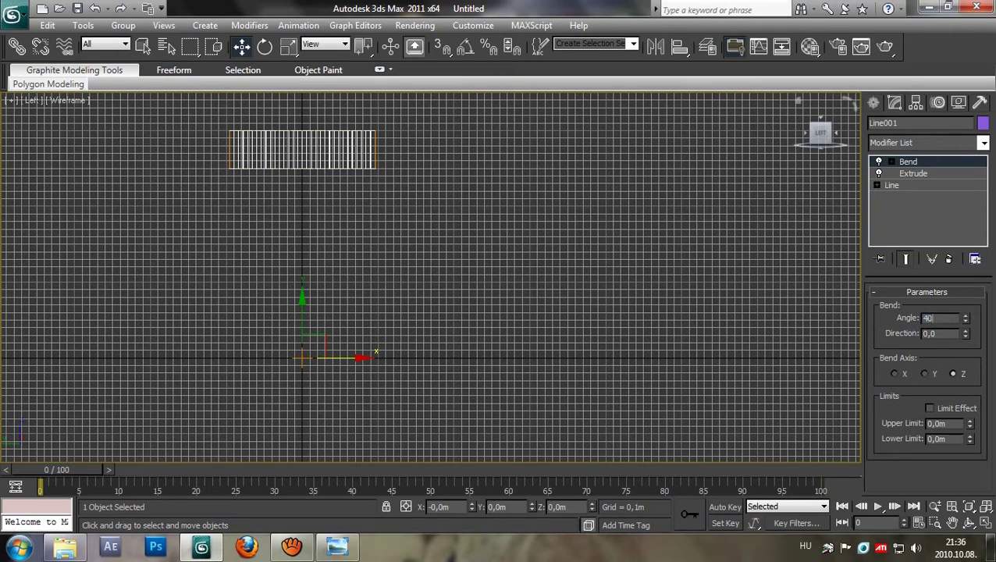
{"action": "type", "text": "40"}
{"action": "key", "text": "Return"}
- Set the Bend modifier's direction to 90 so the section curves in the ring's plane
{"action": "middle_click_drag", "start_coordinate": [633, 358], "coordinate": [625, 378]}
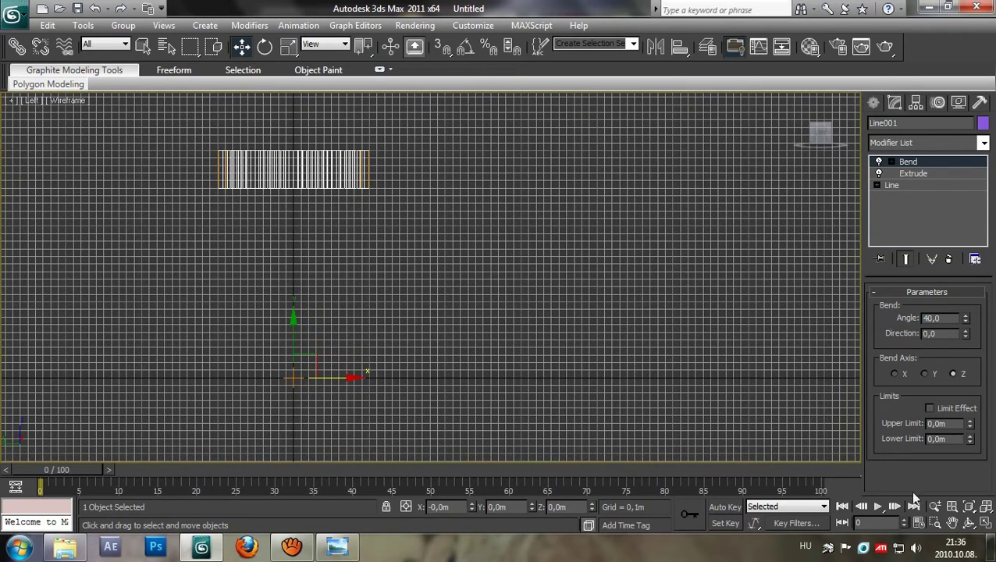
{"action": "left_click", "coordinate": [984, 522]}
{"action": "right_click", "coordinate": [755, 397]}
{"action": "middle_click_drag", "start_coordinate": [753, 398], "coordinate": [770, 447]}
{"action": "scroll", "coordinate": [761, 433], "scroll_direction": "down", "scroll_amount": 5}
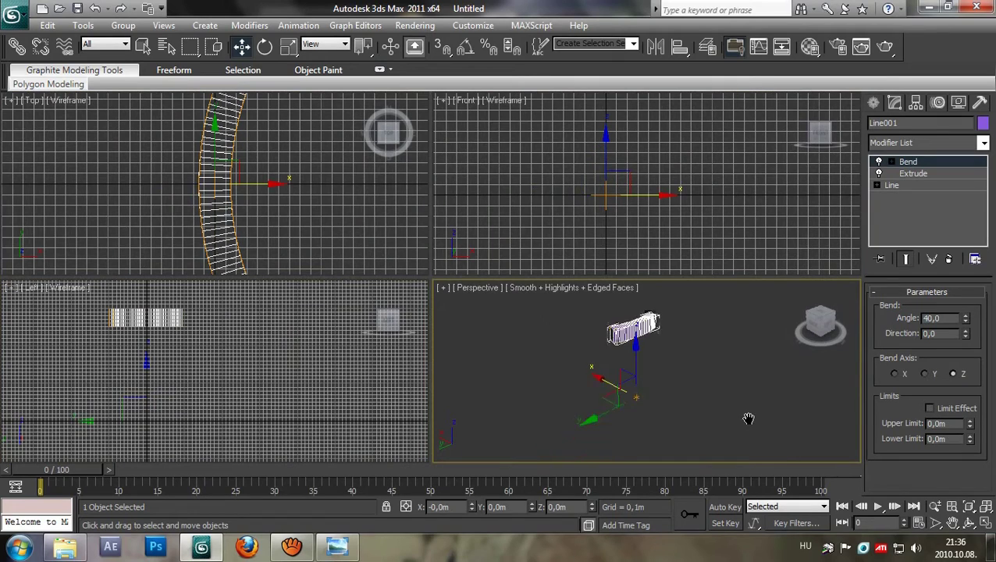
{"action": "scroll", "coordinate": [717, 393], "scroll_direction": "up", "scroll_amount": 3}
{"action": "mouse_move", "coordinate": [704, 415]}
{"action": "middle_mouse_down", "text": "alt"}
{"action": "mouse_move", "coordinate": [751, 439]}
{"action": "mouse_move", "coordinate": [707, 397]}
{"action": "middle_mouse_up", "text": "alt"}
{"action": "left_click_drag", "start_coordinate": [819, 325], "coordinate": [747, 383]}
{"action": "middle_click_drag", "start_coordinate": [776, 392], "coordinate": [779, 417]}
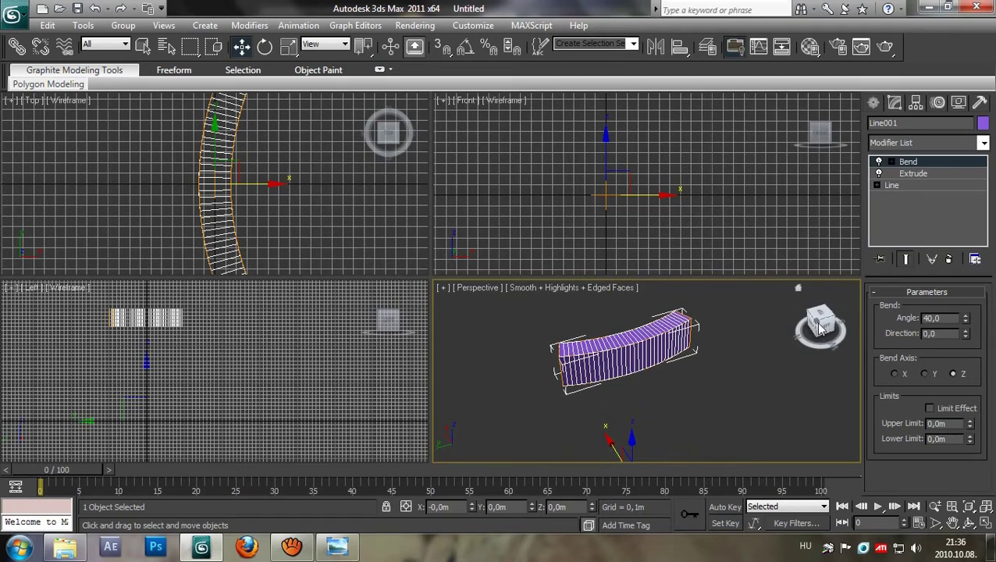
{"action": "left_click_drag", "start_coordinate": [939, 333], "coordinate": [911, 339]}
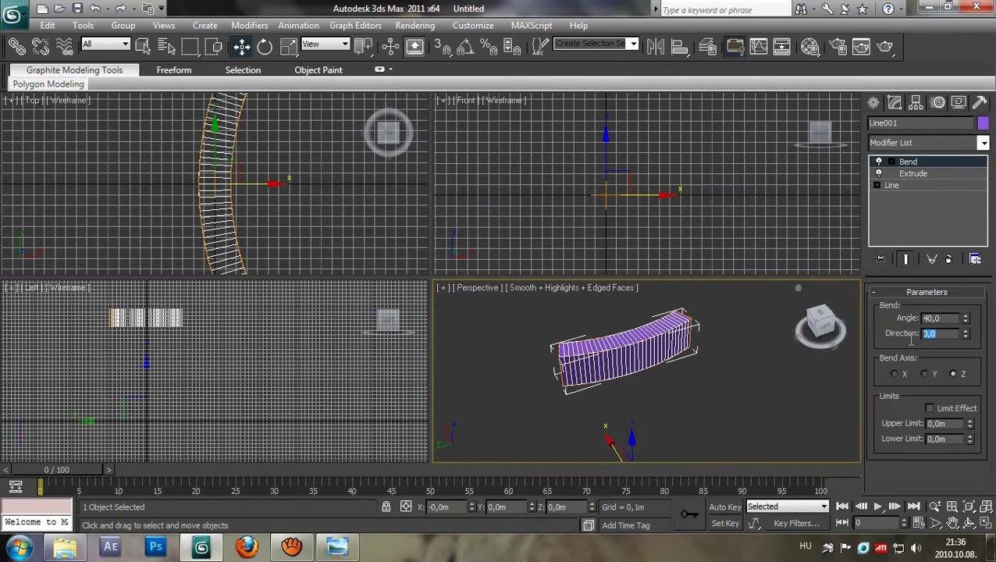
{"action": "type", "text": "90"}
{"action": "key", "text": "Return"}
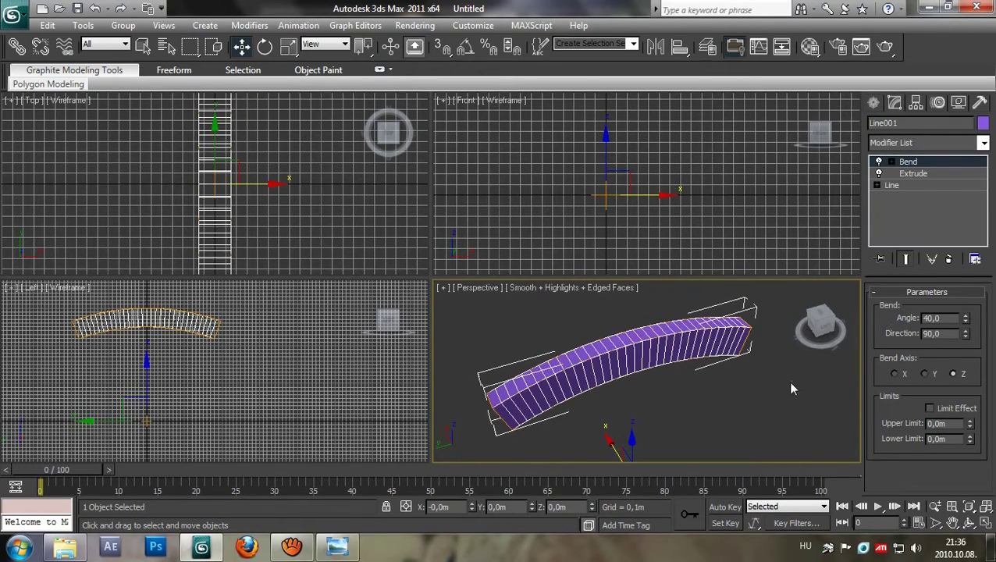
- Move the Bend modifier's Center to a Z position of 2,75 m and leave modifier editing
{"action": "middle_click_drag", "start_coordinate": [740, 401], "coordinate": [742, 387]}
{"action": "scroll", "coordinate": [740, 395], "scroll_direction": "down", "scroll_amount": 3}
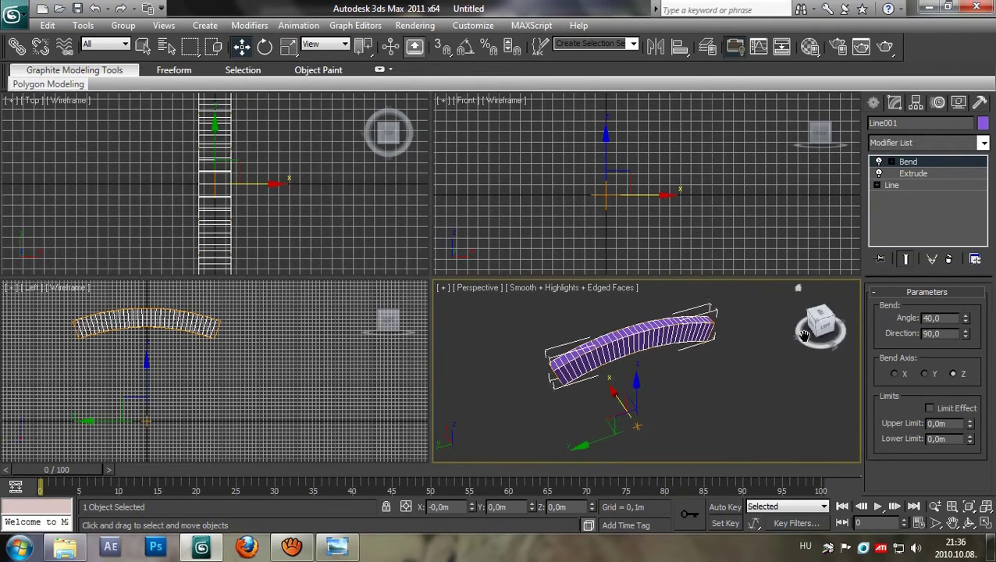
{"action": "left_click", "coordinate": [811, 320]}
{"action": "left_click_drag", "start_coordinate": [796, 302], "coordinate": [772, 316]}
{"action": "mouse_move", "coordinate": [747, 426]}
{"action": "middle_mouse_down"}
{"action": "mouse_move", "coordinate": [736, 401]}
{"action": "mouse_move", "coordinate": [743, 421]}
{"action": "middle_mouse_up"}
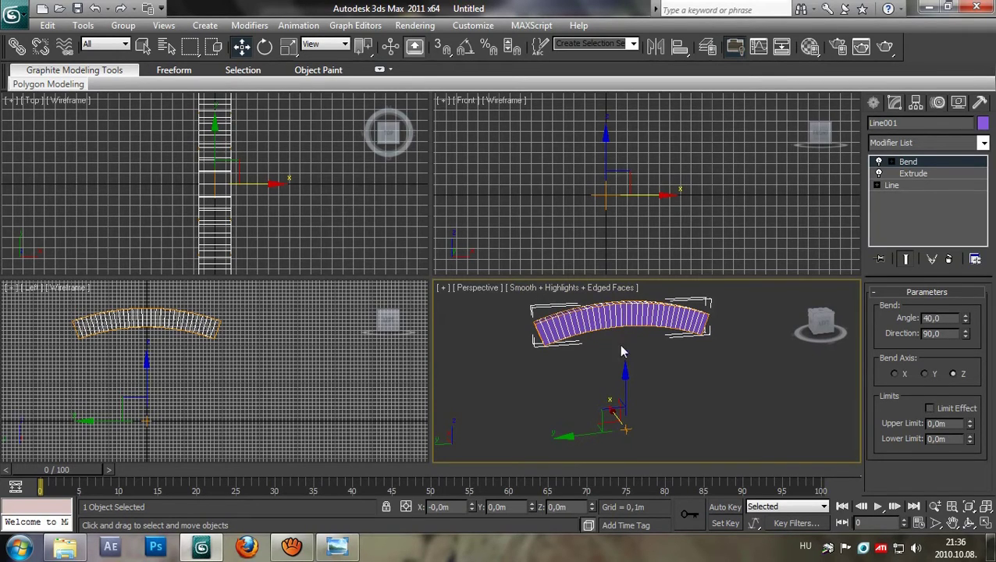
{"action": "middle_click_drag", "start_coordinate": [679, 364], "coordinate": [678, 369]}
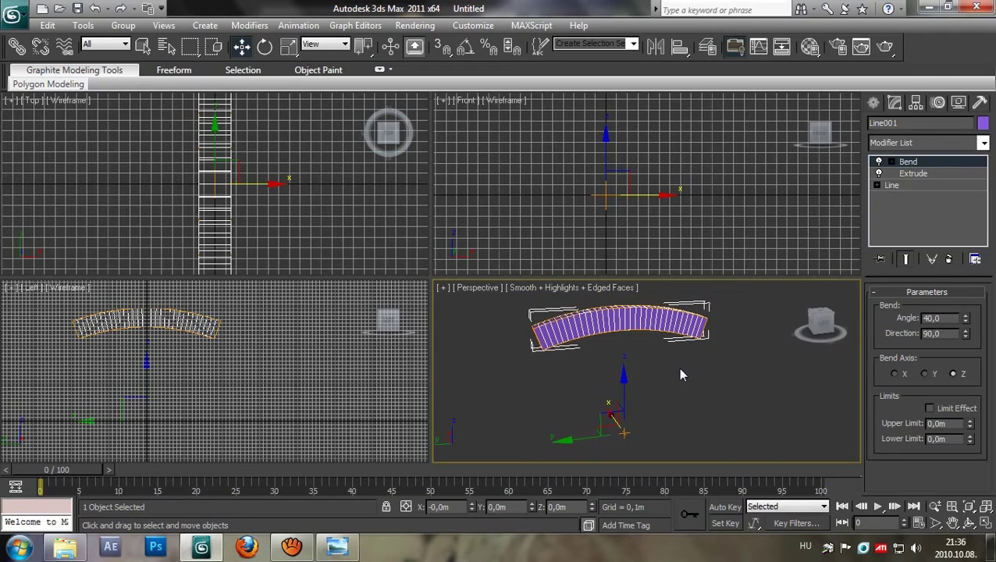
{"action": "left_click", "coordinate": [891, 162]}
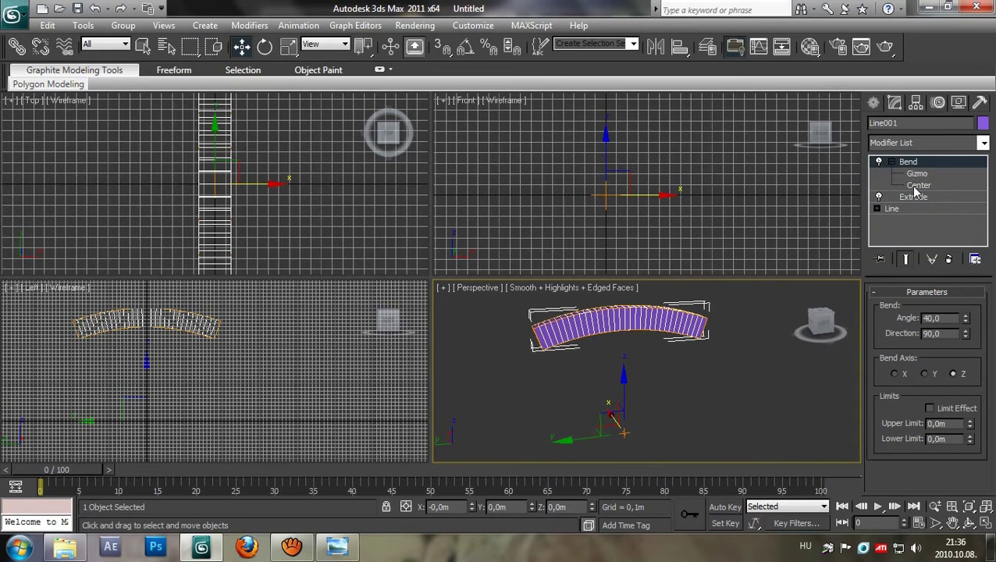
{"action": "left_click", "coordinate": [912, 185]}
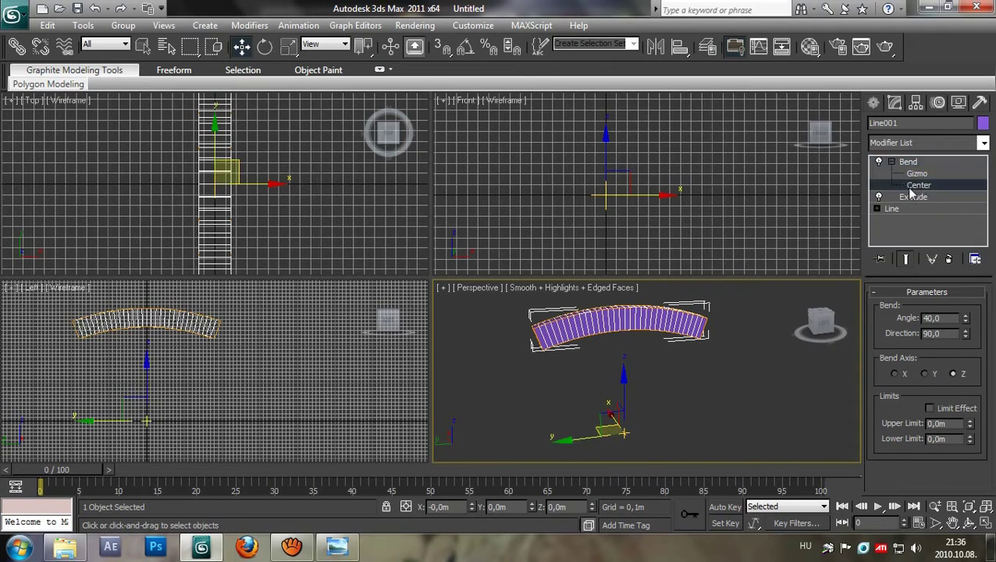
{"action": "middle_click_drag", "start_coordinate": [706, 413], "coordinate": [700, 382]}
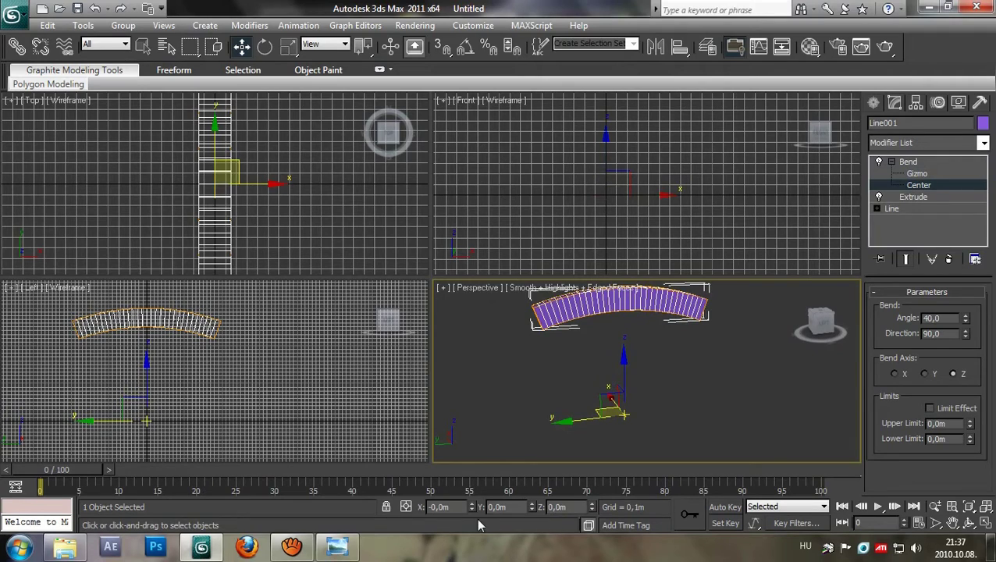
{"action": "left_click", "coordinate": [575, 507]}
{"action": "type", "text": "2,75"}
{"action": "left_click", "coordinate": [526, 507]}
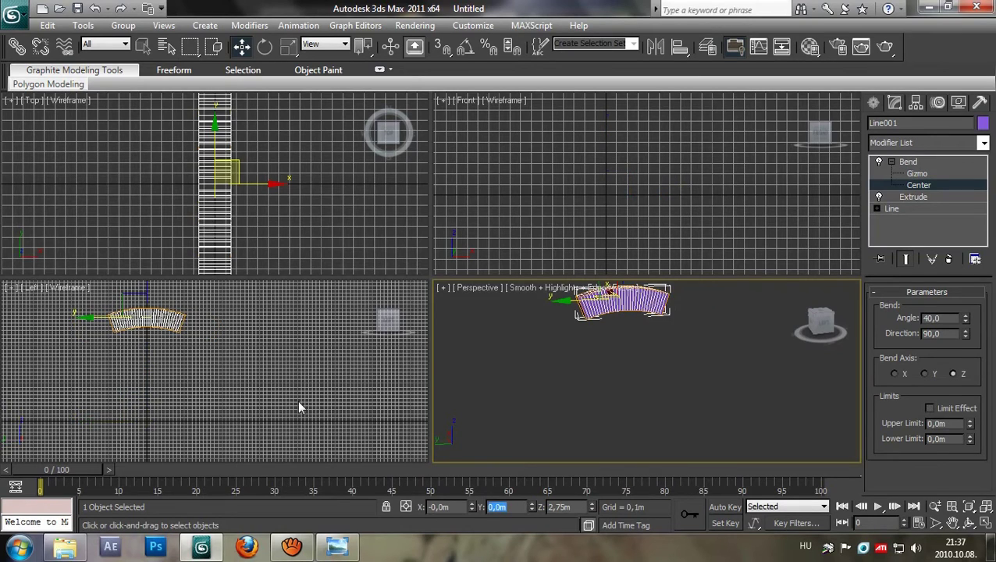
{"action": "middle_click_drag", "start_coordinate": [298, 401], "coordinate": [307, 417]}
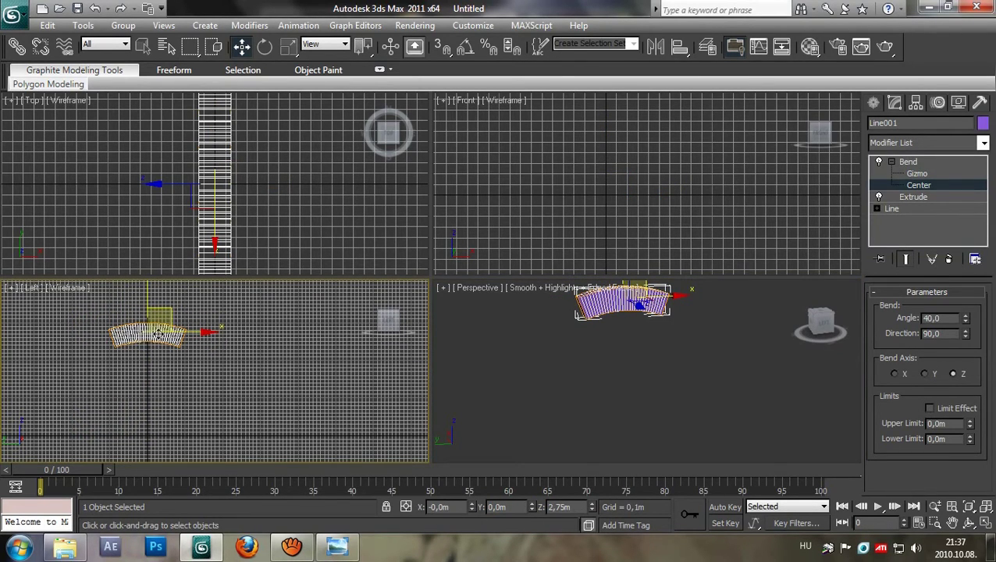
{"action": "middle_click_drag", "start_coordinate": [346, 436], "coordinate": [351, 429]}
{"action": "middle_click_drag", "start_coordinate": [604, 395], "coordinate": [600, 426]}
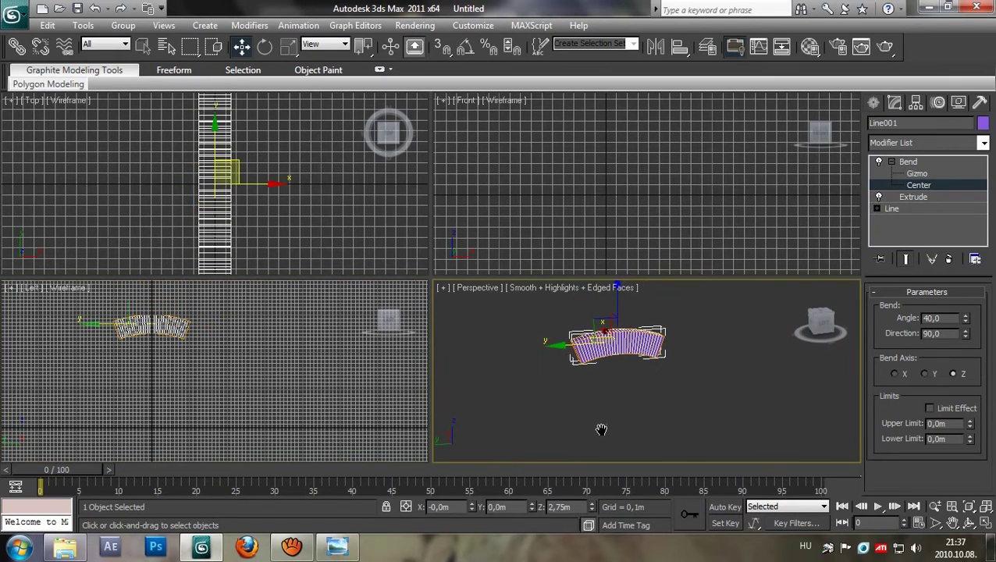
{"action": "left_click", "coordinate": [874, 103]}
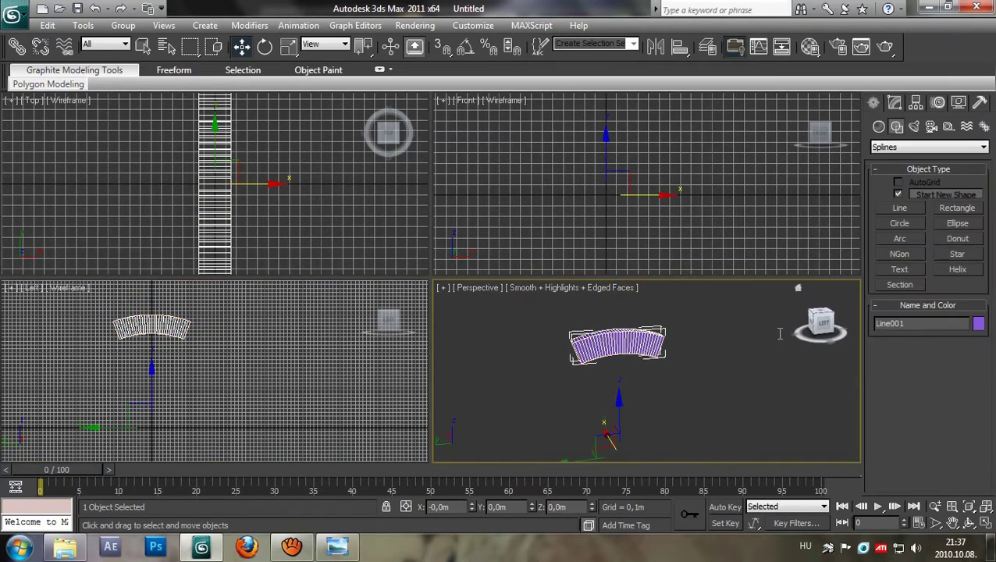
- Examine the bent section and its pivot from several angles in a maximized Perspective view
{"action": "middle_click_drag", "start_coordinate": [768, 364], "coordinate": [787, 349]}
{"action": "mouse_move", "coordinate": [815, 320]}
{"action": "left_mouse_down"}
{"action": "mouse_move", "coordinate": [702, 319]}
{"action": "mouse_move", "coordinate": [829, 327]}
{"action": "mouse_move", "coordinate": [771, 288]}
{"action": "mouse_move", "coordinate": [715, 320]}
{"action": "mouse_move", "coordinate": [718, 341]}
{"action": "mouse_move", "coordinate": [813, 315]}
{"action": "left_mouse_up"}
{"action": "middle_click_drag", "start_coordinate": [248, 377], "coordinate": [284, 384]}
{"action": "scroll", "coordinate": [283, 377], "scroll_direction": "up", "scroll_amount": 2}
{"action": "left_click_drag", "start_coordinate": [623, 419], "coordinate": [707, 433]}
{"action": "left_click", "coordinate": [987, 525]}
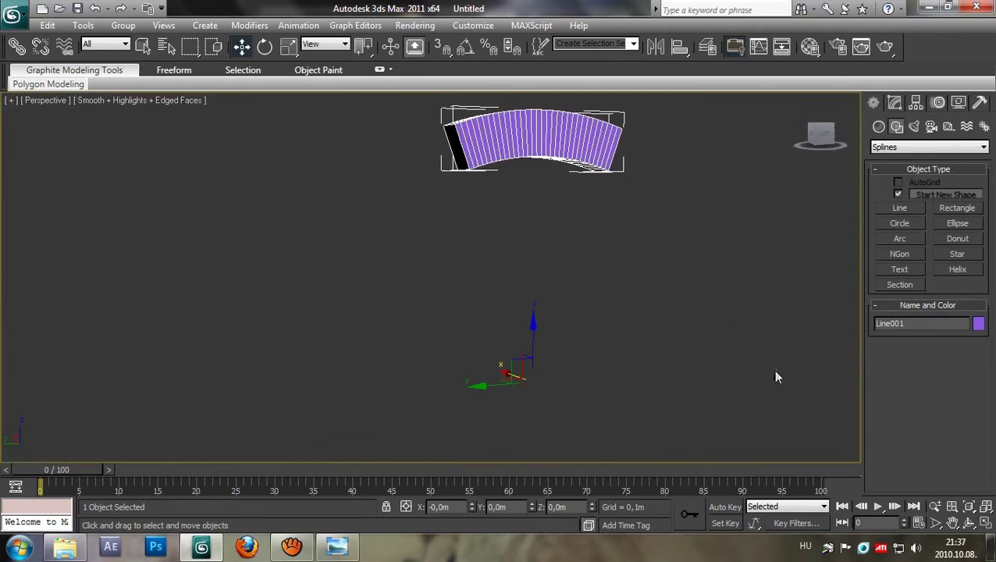
{"action": "left_click_drag", "start_coordinate": [814, 131], "coordinate": [849, 245]}
{"action": "middle_click_drag", "start_coordinate": [849, 245], "coordinate": [679, 176]}
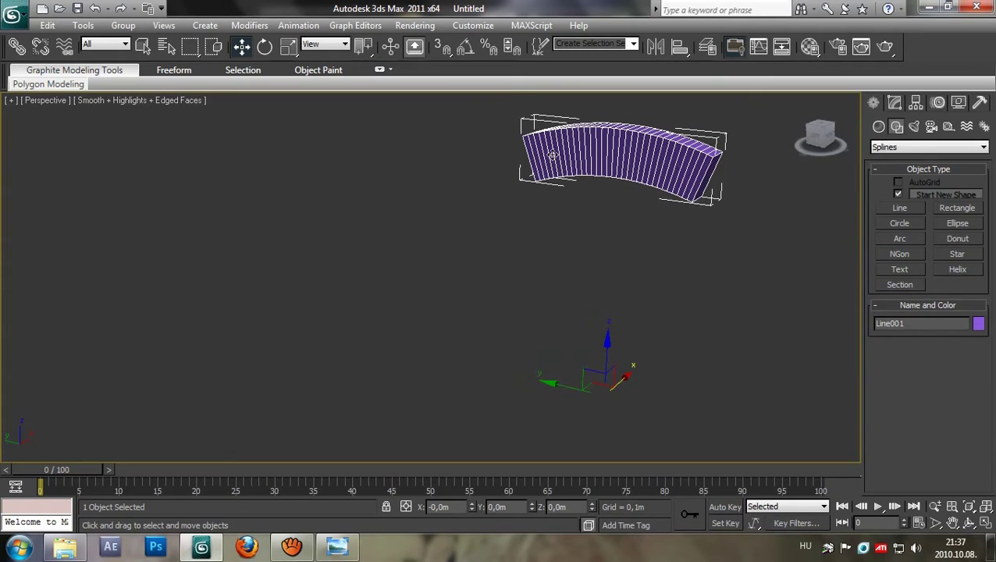
{"action": "middle_click_drag", "start_coordinate": [788, 302], "coordinate": [801, 300]}
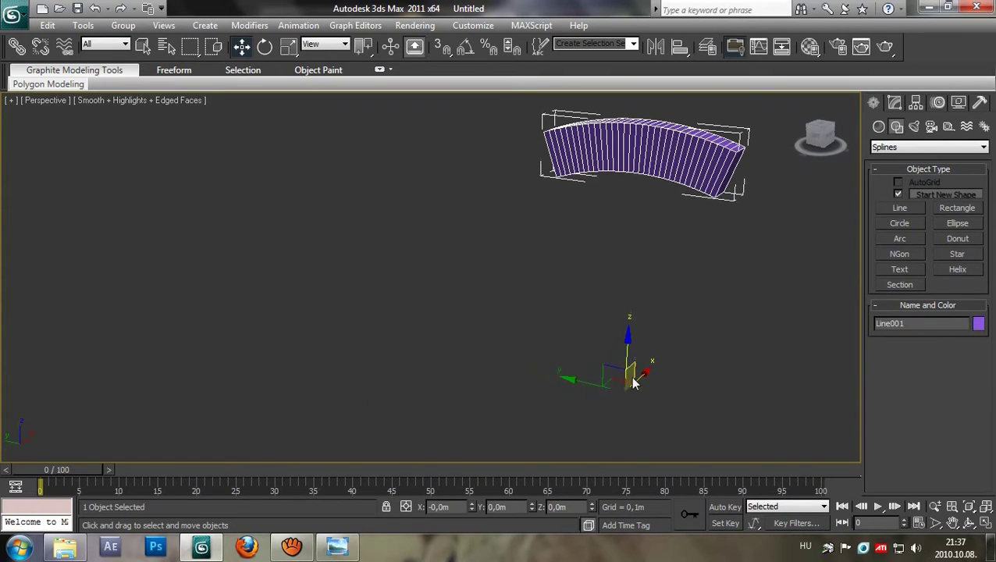
{"action": "middle_click_drag", "start_coordinate": [625, 385], "coordinate": [648, 385]}
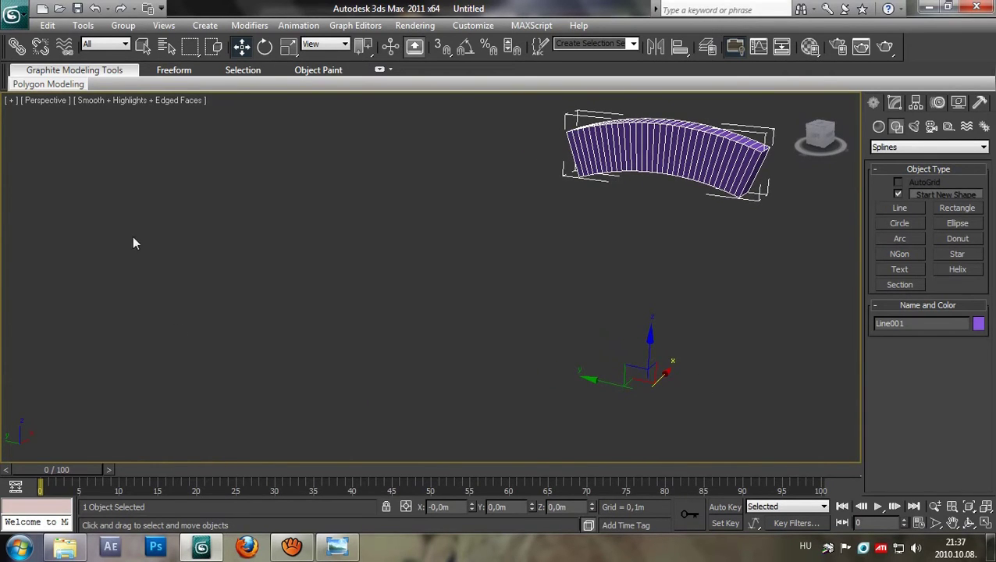
- Set up a 1D Array of 9 instances of the section with a total Z rotation of 360 degrees, and preview it
{"action": "left_click", "coordinate": [83, 26]}
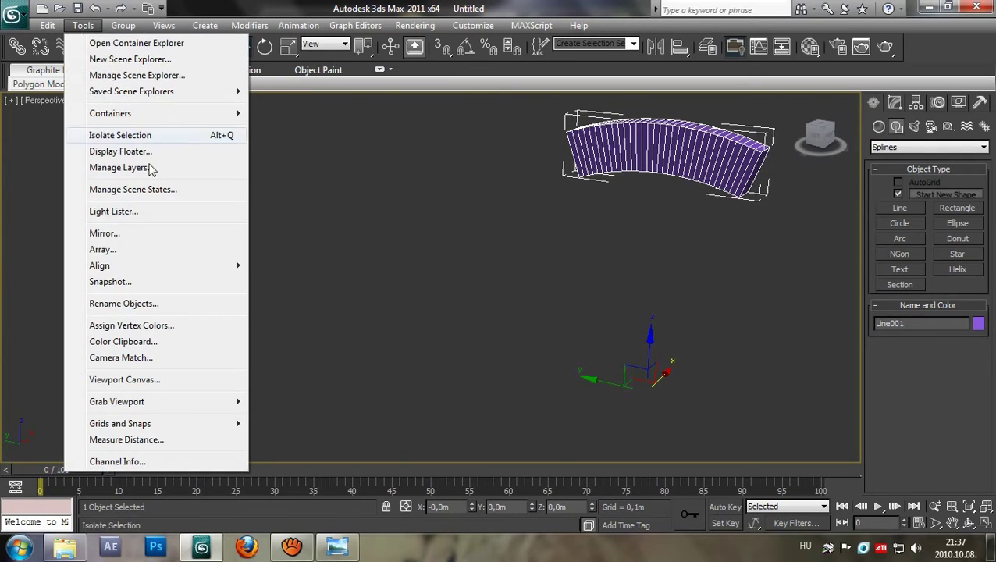
{"action": "left_click", "coordinate": [102, 249]}
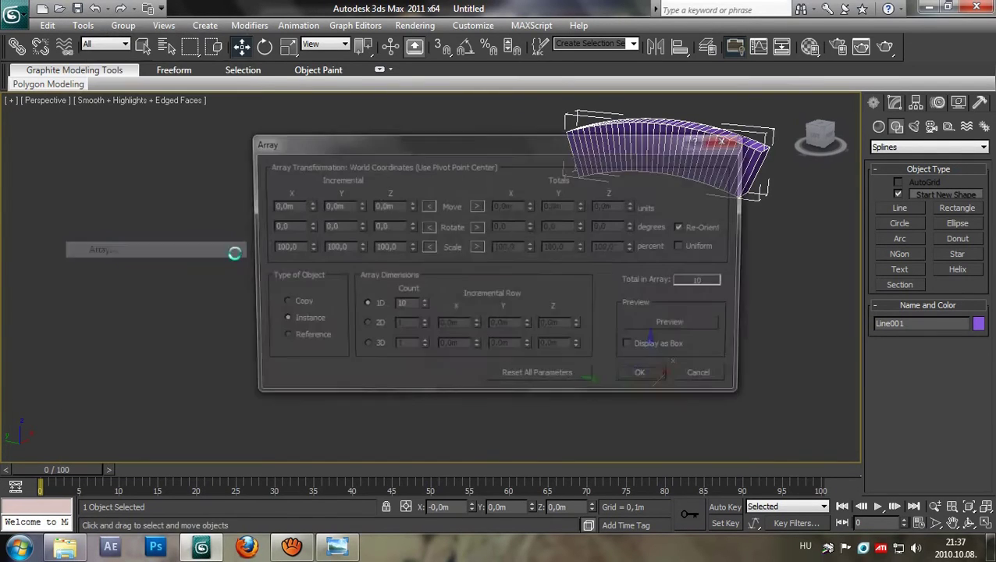
{"action": "left_click_drag", "start_coordinate": [549, 146], "coordinate": [308, 109]}
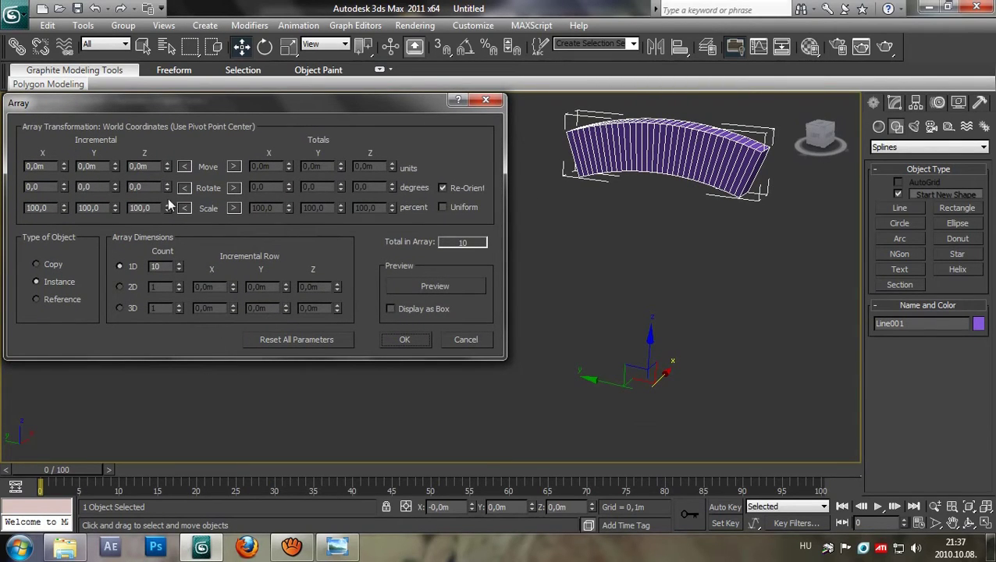
{"action": "left_click", "coordinate": [233, 188]}
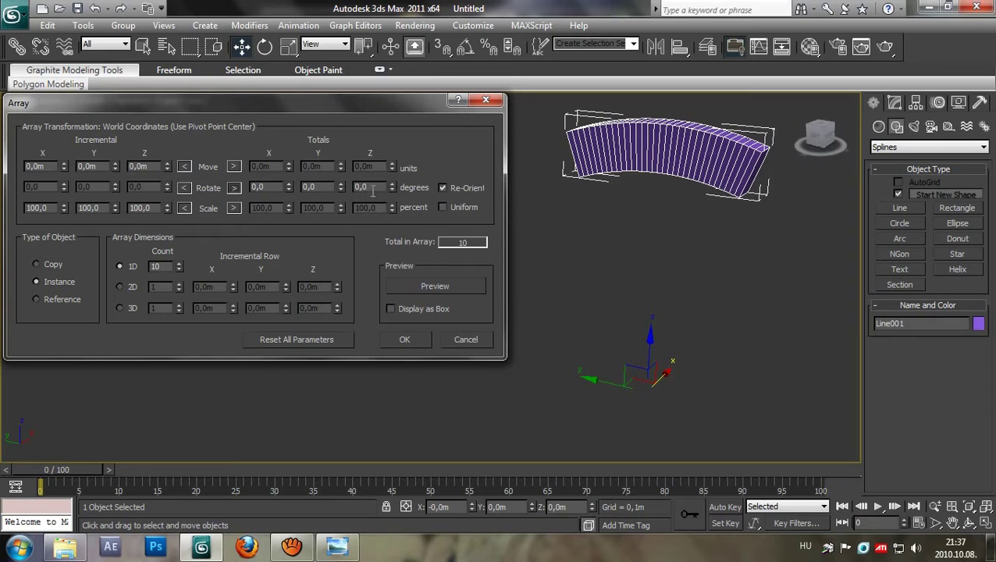
{"action": "left_click_drag", "start_coordinate": [375, 187], "coordinate": [342, 189]}
{"action": "type", "text": "360"}
{"action": "left_click", "coordinate": [179, 270]}
{"action": "left_click", "coordinate": [451, 289]}
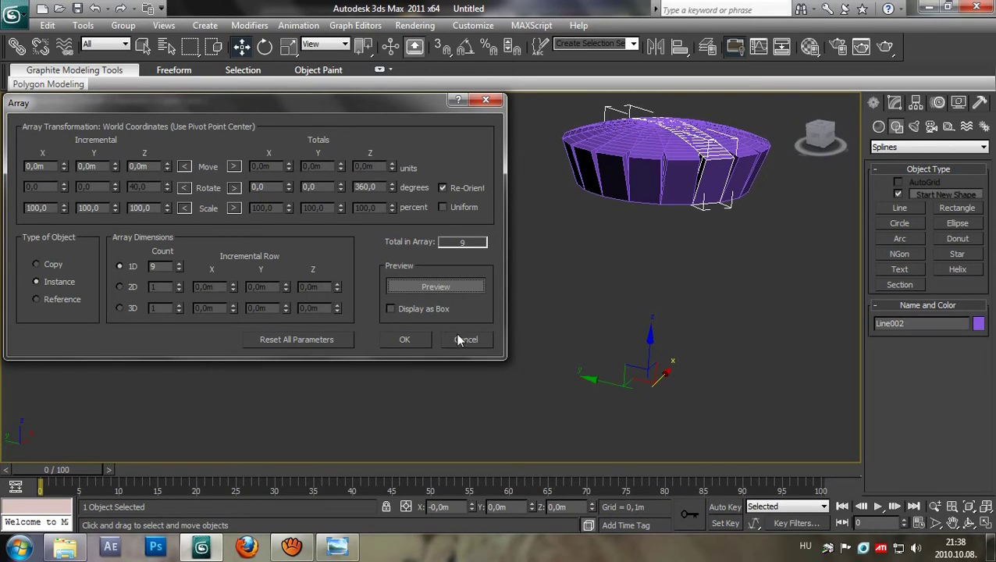
{"action": "left_click", "coordinate": [441, 287]}
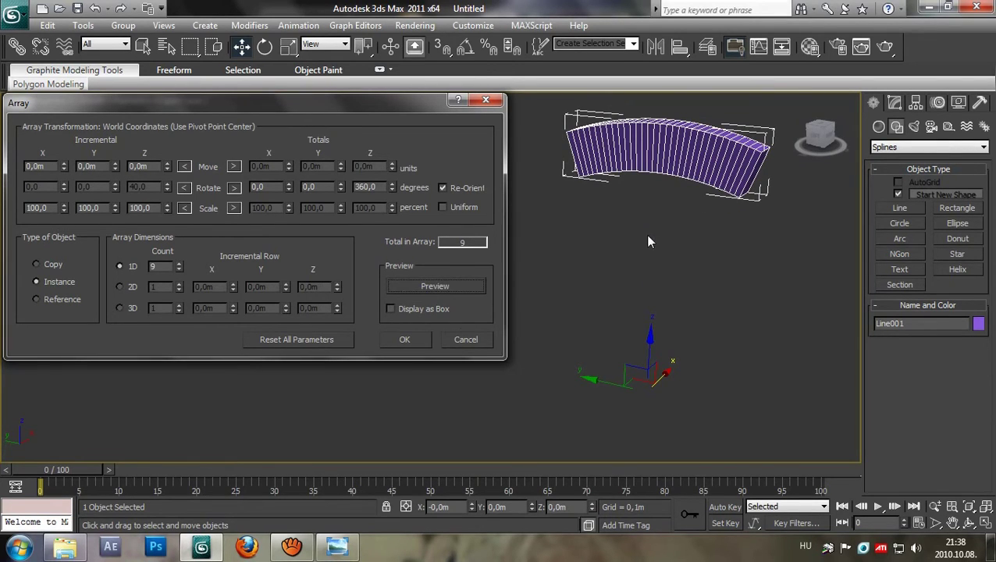
- Change the array's total rotation to 360 degrees about Y and 0 about Z, and preview it
{"action": "double_click", "coordinate": [326, 189]}
{"action": "type", "text": "360"}
{"action": "key", "text": "Tab"}
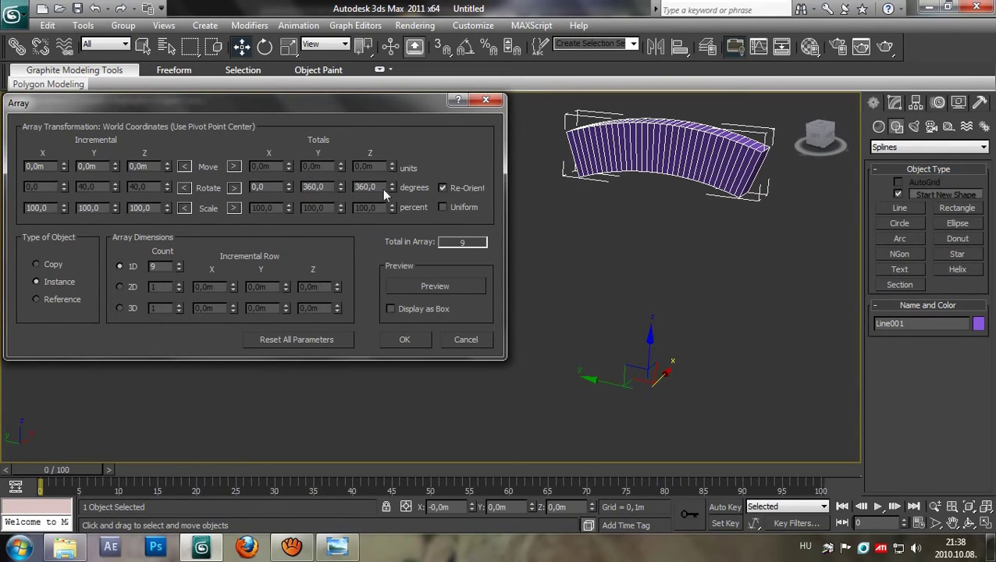
{"action": "type", "text": "0"}
{"action": "left_click", "coordinate": [424, 286]}
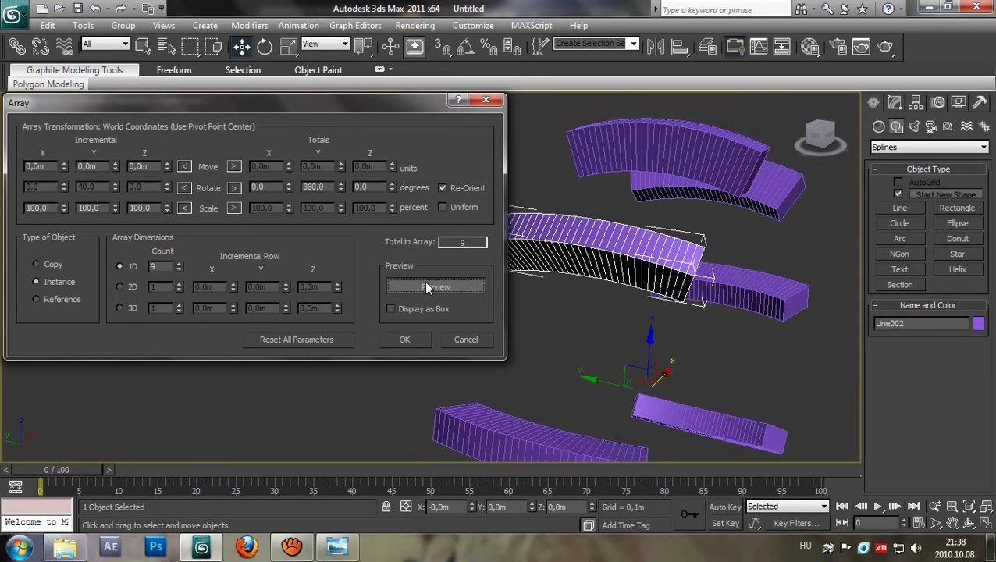
- Set the array's total rotation to 0 about Y and 360 degrees about X, and create the array
{"action": "double_click", "coordinate": [331, 187]}
{"action": "key", "text": "BackSpace"}
{"action": "left_click_drag", "start_coordinate": [274, 186], "coordinate": [245, 195]}
{"action": "left_click", "coordinate": [314, 184]}
{"action": "double_click", "coordinate": [312, 186]}
{"action": "type", "text": "0"}
{"action": "left_click", "coordinate": [273, 185]}
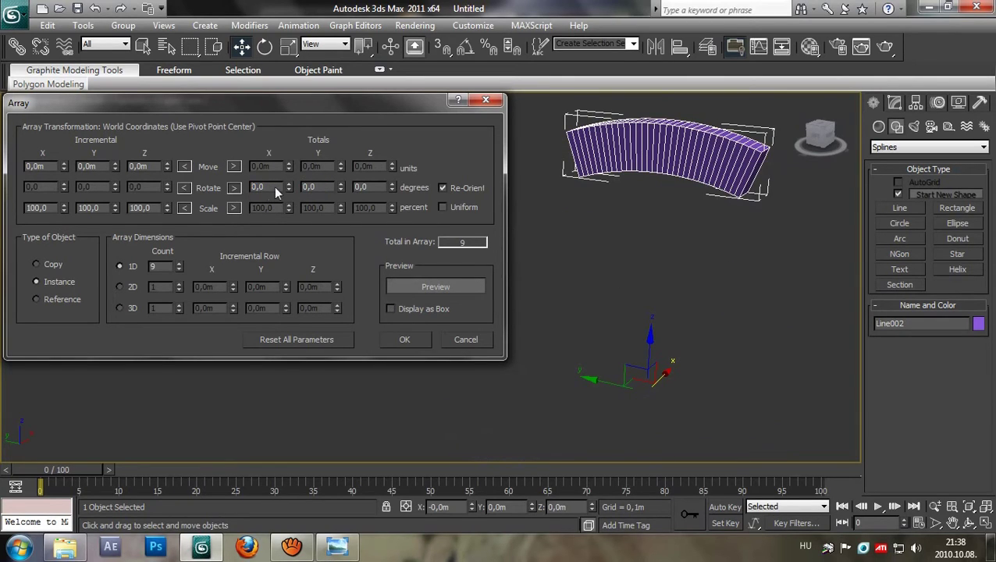
{"action": "type", "text": "360"}
{"action": "left_click", "coordinate": [325, 186]}
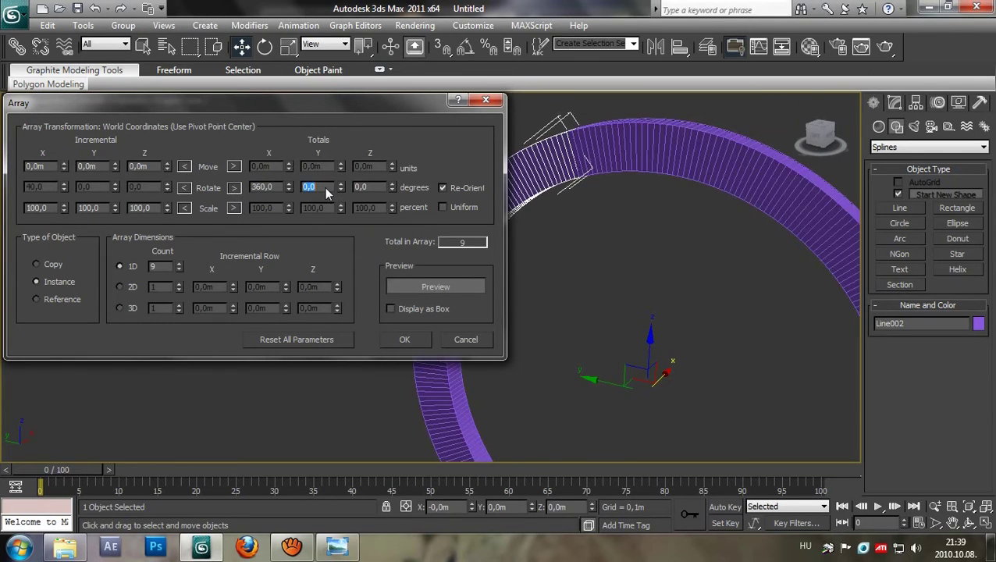
{"action": "left_click", "coordinate": [413, 336]}
{"action": "middle_click_drag", "start_coordinate": [638, 378], "coordinate": [415, 304]}
{"action": "scroll", "coordinate": [460, 316], "scroll_direction": "down", "scroll_amount": 3}
{"action": "middle_click_drag", "start_coordinate": [469, 320], "coordinate": [556, 342]}
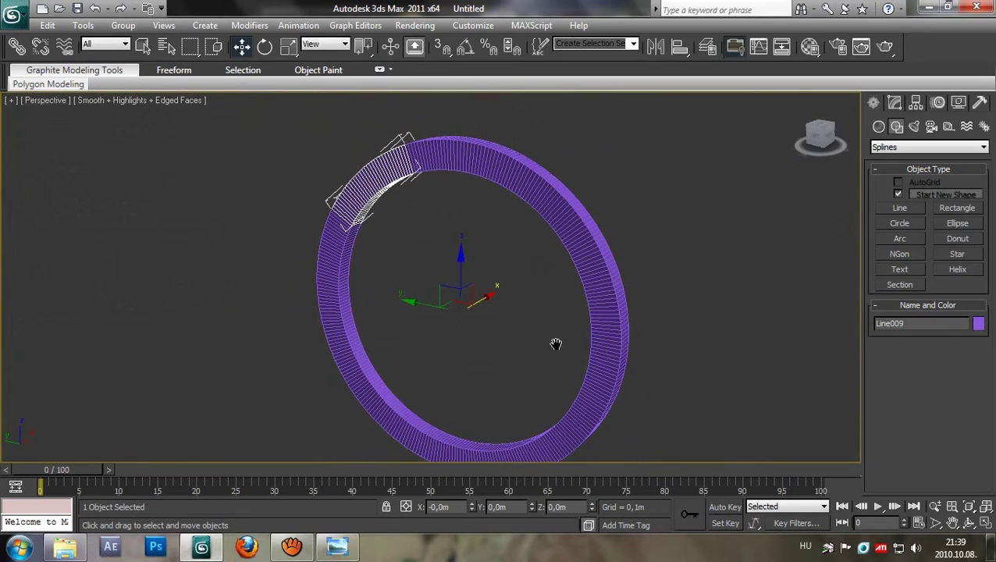
{"action": "left_click", "coordinate": [823, 134]}
{"action": "left_click_drag", "start_coordinate": [26, 125], "coordinate": [69, 127]}
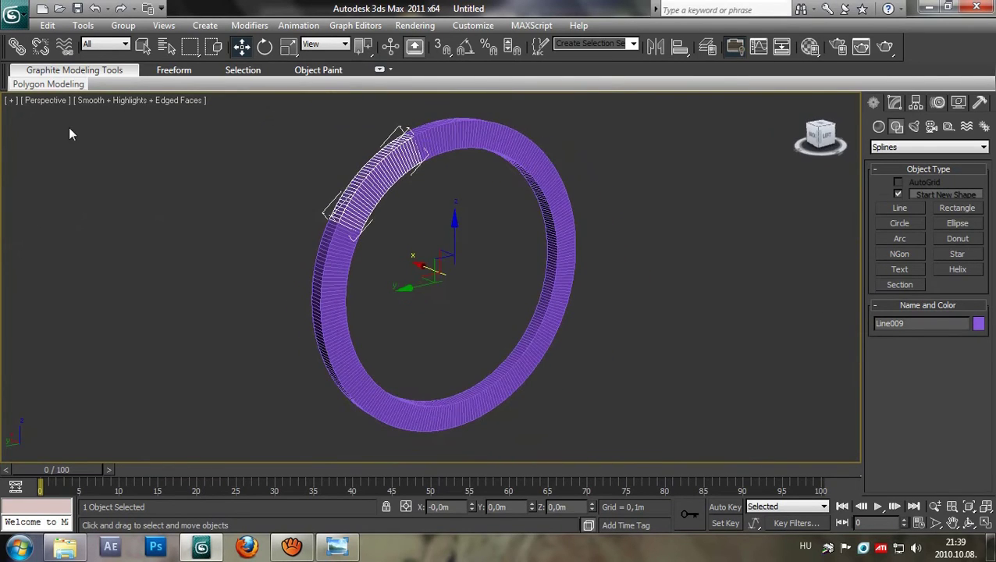
- Inspect the arrayed ring by selecting its sections one after another around the circle
{"action": "middle_click_drag", "start_coordinate": [562, 307], "coordinate": [569, 333]}
{"action": "scroll", "coordinate": [606, 357], "scroll_direction": "up", "scroll_amount": 2}
{"action": "scroll", "coordinate": [595, 359], "scroll_direction": "down", "scroll_amount": 2}
{"action": "middle_click_drag", "start_coordinate": [634, 365], "coordinate": [614, 373]}
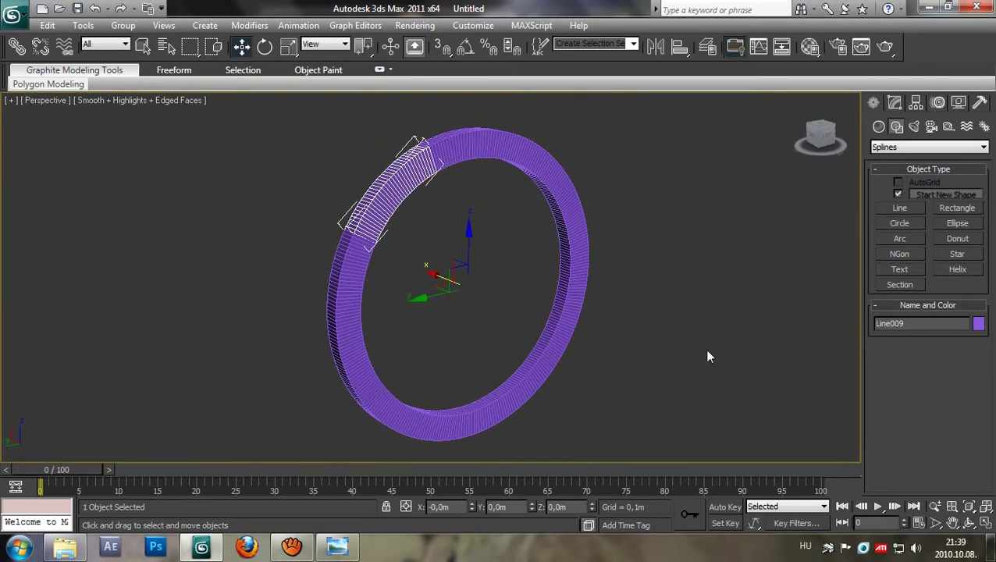
{"action": "left_click", "coordinate": [468, 144]}
{"action": "left_click", "coordinate": [541, 166]}
{"action": "left_click", "coordinate": [577, 216]}
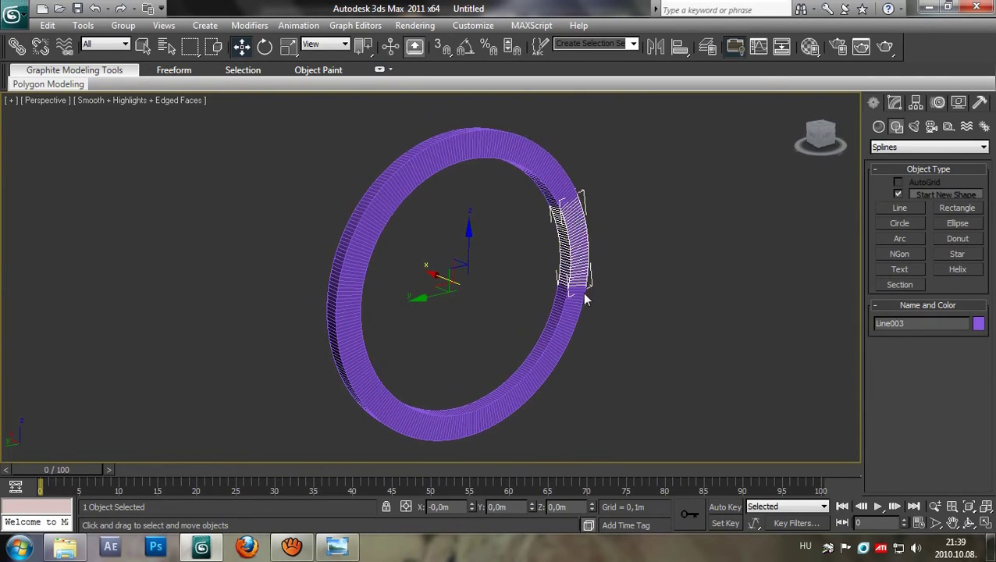
{"action": "left_click", "coordinate": [562, 335]}
{"action": "left_click", "coordinate": [500, 413]}
{"action": "left_click", "coordinate": [426, 422]}
{"action": "left_click", "coordinate": [383, 399]}
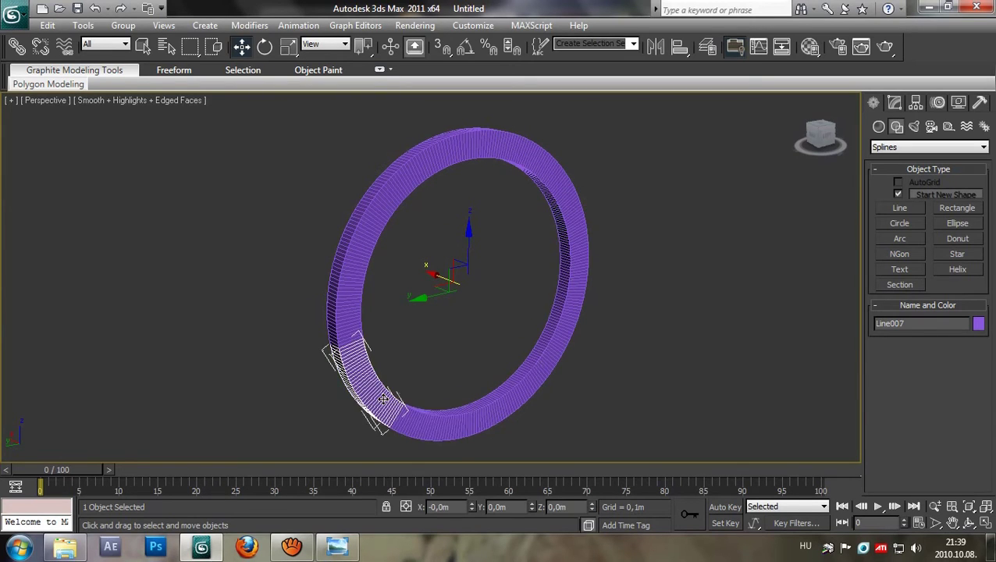
- Select the original top section and create another 1D array of 9 instances with a total X rotation of 360 degrees
{"action": "left_click", "coordinate": [442, 156]}
{"action": "middle_click_drag", "start_coordinate": [642, 320], "coordinate": [629, 307]}
{"action": "middle_click_drag", "start_coordinate": [661, 336], "coordinate": [376, 440]}
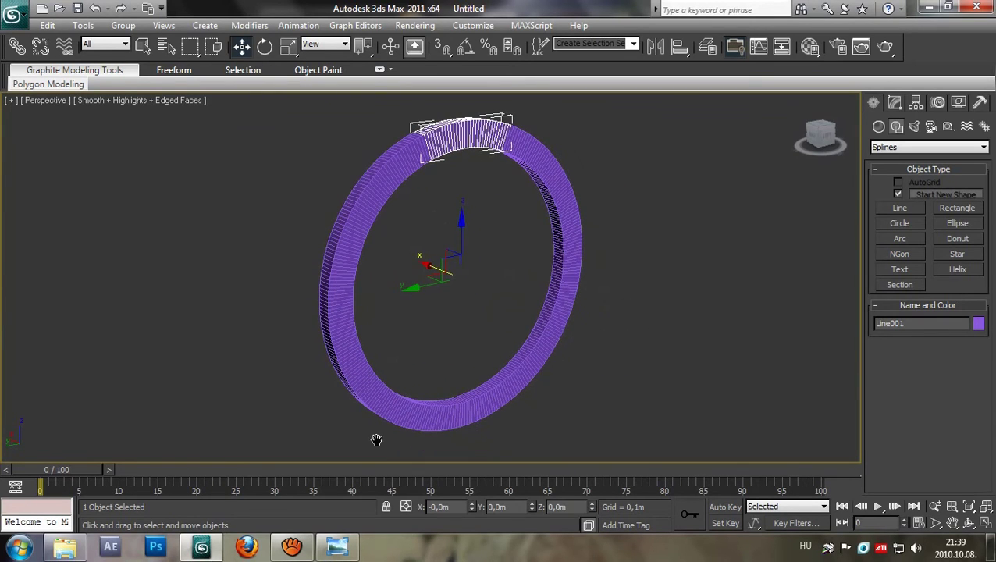
{"action": "left_click", "coordinate": [80, 27]}
{"action": "left_click", "coordinate": [100, 252]}
{"action": "left_click_drag", "start_coordinate": [469, 148], "coordinate": [227, 109]}
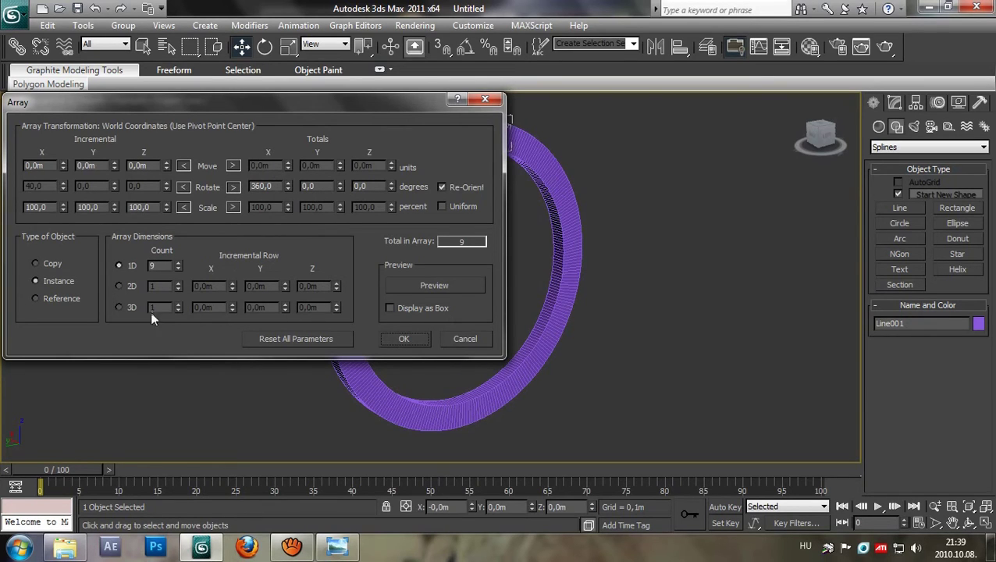
{"action": "left_click", "coordinate": [422, 337]}
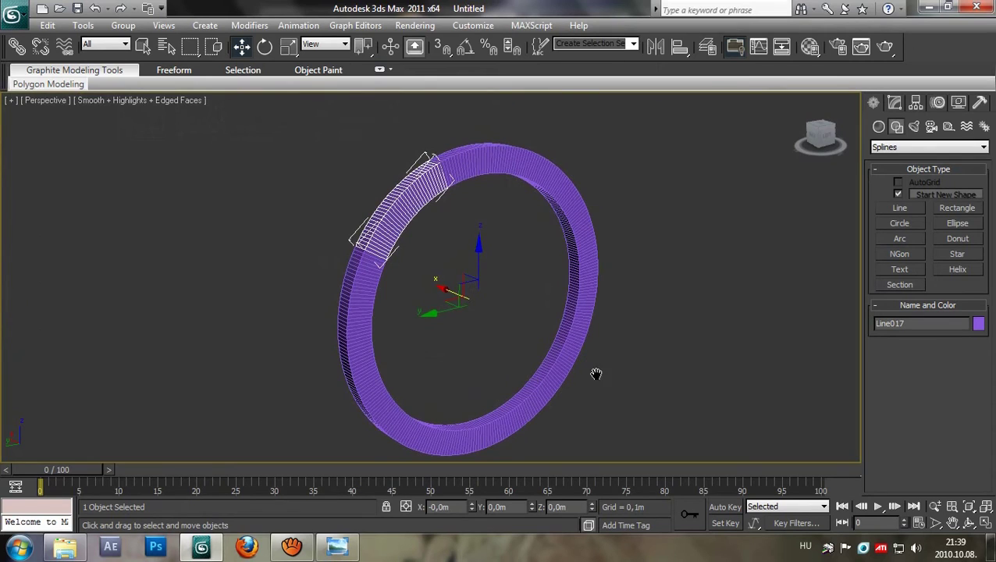
- Select the top section and examine its joint with the neighbouring section up close
{"action": "left_click", "coordinate": [819, 138]}
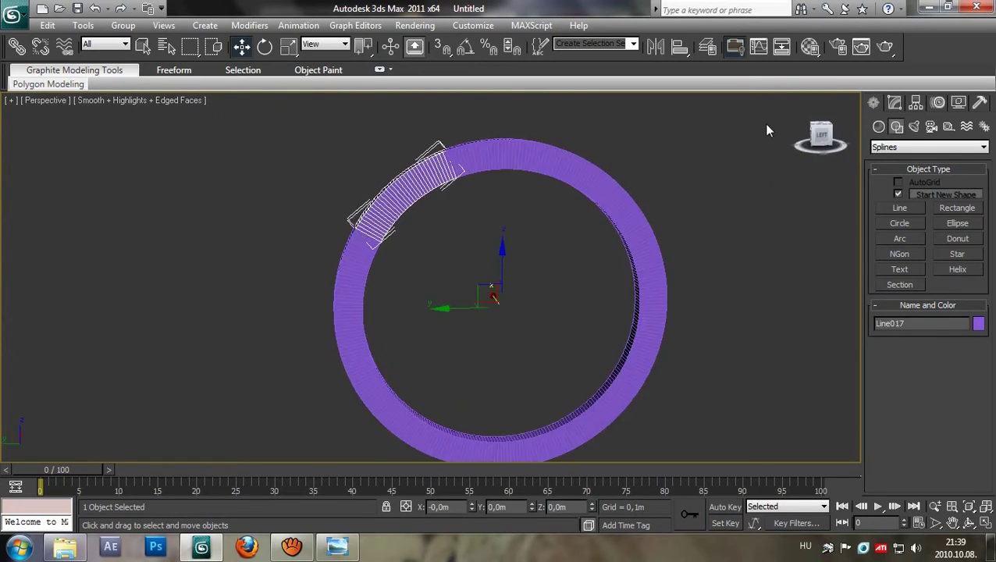
{"action": "left_click", "coordinate": [783, 133]}
{"action": "left_click", "coordinate": [490, 151]}
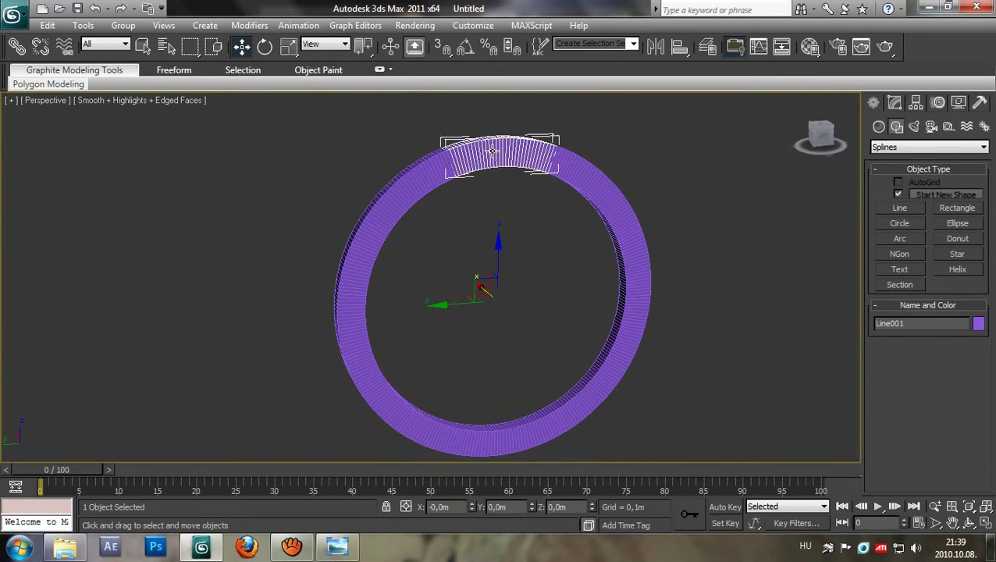
{"action": "middle_click_drag", "start_coordinate": [542, 252], "coordinate": [473, 254]}
{"action": "left_click_drag", "start_coordinate": [820, 135], "coordinate": [185, 117]}
{"action": "middle_click_drag", "start_coordinate": [185, 113], "coordinate": [571, 249], "text": "alt"}
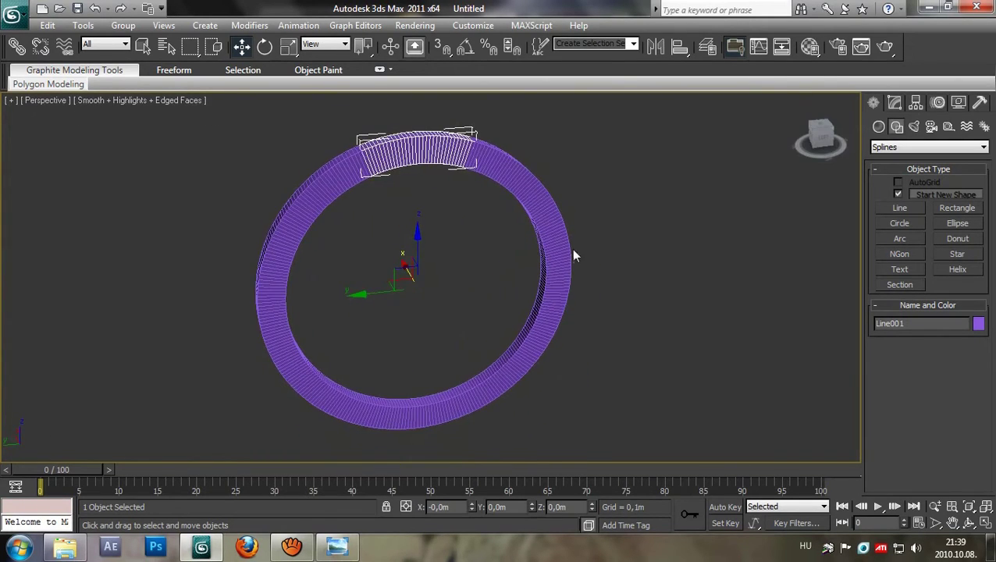
{"action": "scroll", "coordinate": [571, 249], "scroll_direction": "up", "scroll_amount": 3}
{"action": "scroll", "coordinate": [517, 195], "scroll_direction": "up", "scroll_amount": 2}
{"action": "middle_click_drag", "start_coordinate": [516, 188], "coordinate": [503, 289]}
{"action": "scroll", "coordinate": [502, 288], "scroll_direction": "up", "scroll_amount": 2}
{"action": "middle_click_drag", "start_coordinate": [527, 230], "coordinate": [487, 363]}
{"action": "scroll", "coordinate": [464, 310], "scroll_direction": "up", "scroll_amount": 2}
{"action": "middle_click_drag", "start_coordinate": [463, 311], "coordinate": [477, 364]}
{"action": "scroll", "coordinate": [429, 286], "scroll_direction": "up", "scroll_amount": 5}
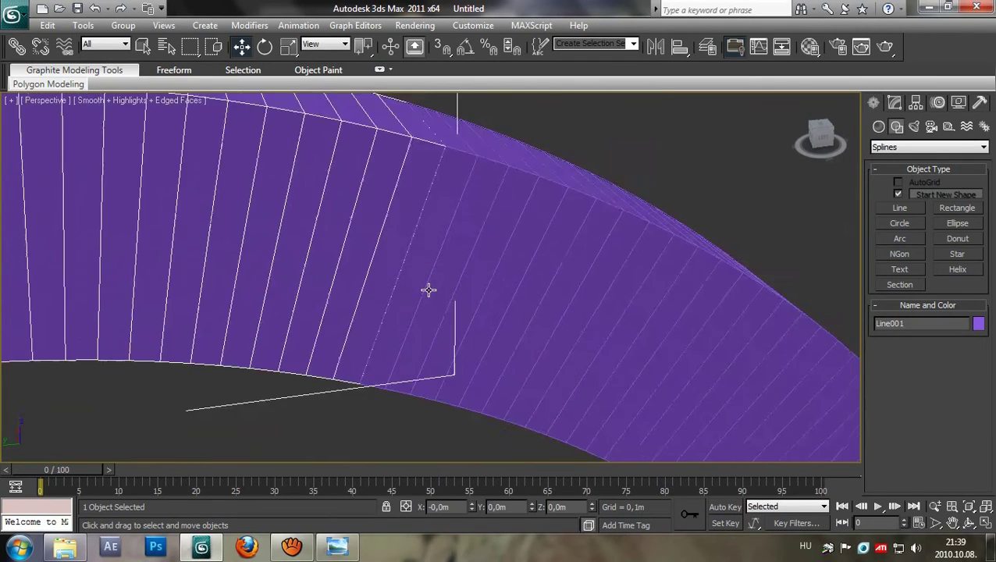
{"action": "scroll", "coordinate": [367, 265], "scroll_direction": "down", "scroll_amount": 7}
{"action": "scroll", "coordinate": [437, 312], "scroll_direction": "down", "scroll_amount": 8}
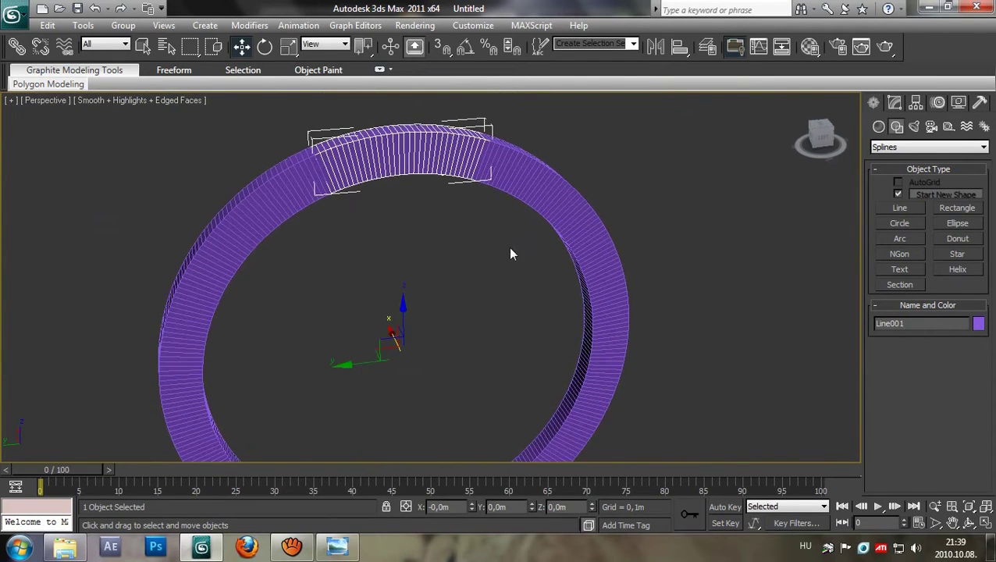
- Check the individual ring sections by selecting several of them on both sides of the ring
{"action": "left_click", "coordinate": [580, 244]}
{"action": "left_click", "coordinate": [606, 348]}
{"action": "left_click", "coordinate": [587, 381]}
{"action": "scroll", "coordinate": [512, 358], "scroll_direction": "down", "scroll_amount": 3}
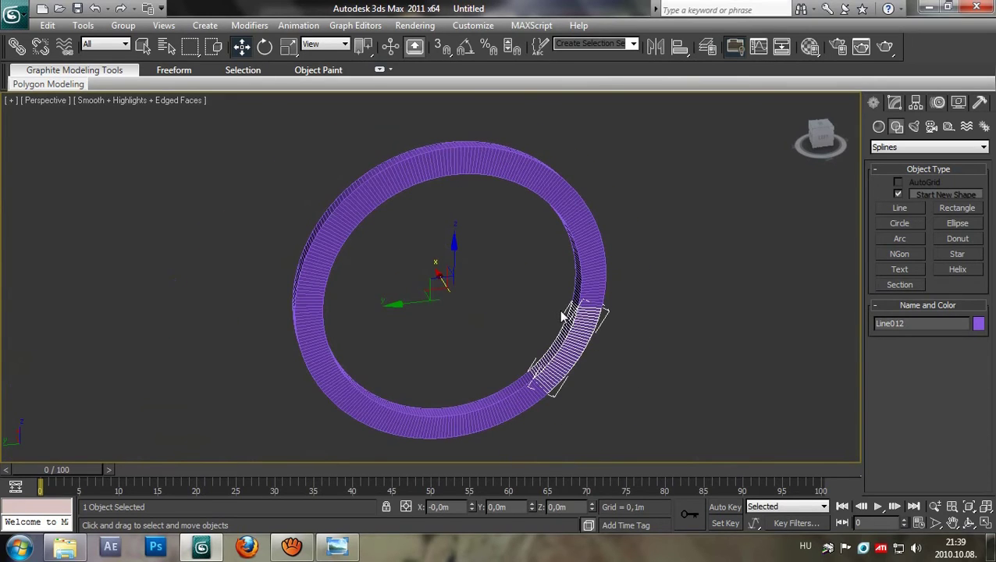
{"action": "left_click", "coordinate": [376, 201]}
{"action": "left_click", "coordinate": [332, 301]}
{"action": "left_click", "coordinate": [301, 313]}
{"action": "left_click", "coordinate": [338, 218]}
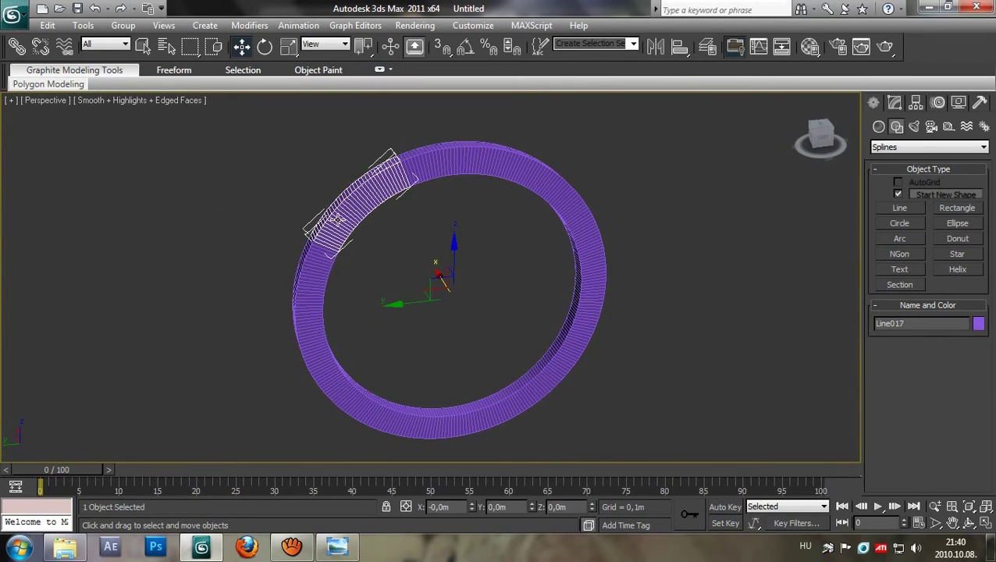
- Select all ring sections except the top one and put them on a new layer
{"action": "middle_click_drag", "start_coordinate": [503, 323], "coordinate": [484, 337]}
{"action": "left_click", "coordinate": [796, 103]}
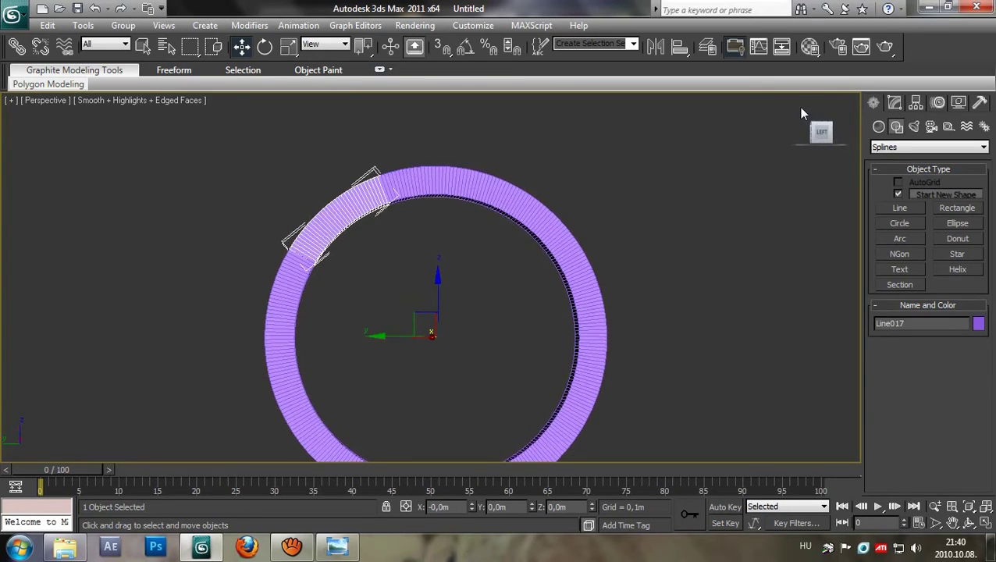
{"action": "left_click_drag", "start_coordinate": [686, 172], "coordinate": [307, 438]}
{"action": "middle_click_drag", "start_coordinate": [486, 387], "coordinate": [462, 424]}
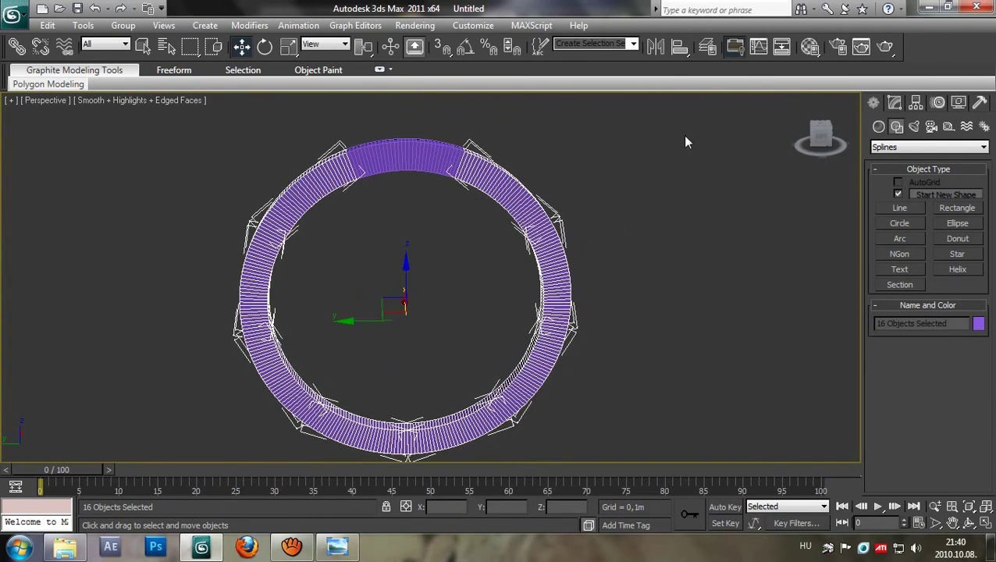
{"action": "left_click", "coordinate": [708, 48]}
{"action": "right_click", "coordinate": [538, 432]}
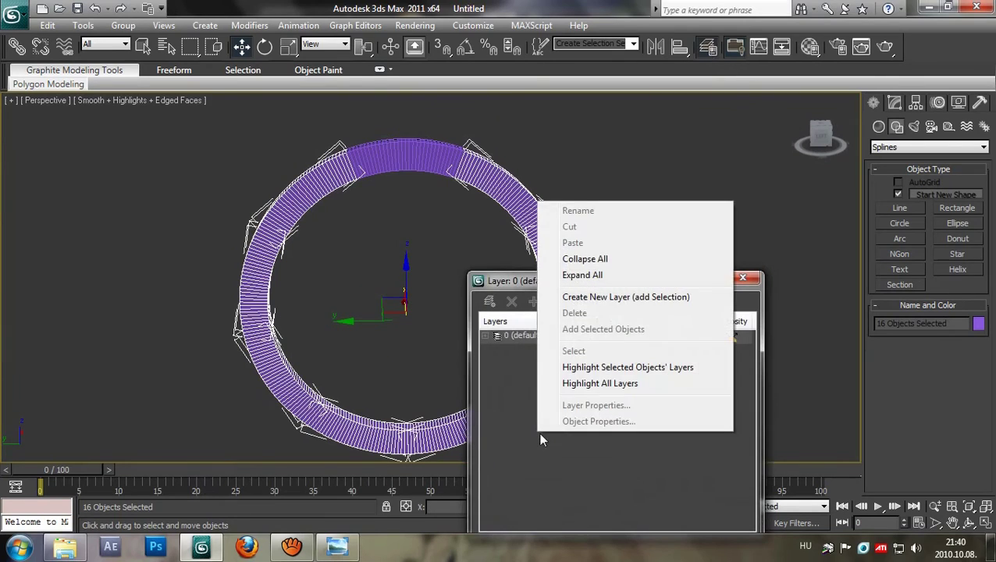
{"action": "left_click", "coordinate": [602, 298]}
- Hide the new layer, make layer 0 (default) current and close the layer manager
{"action": "left_click", "coordinate": [603, 350]}
{"action": "left_click", "coordinate": [579, 336]}
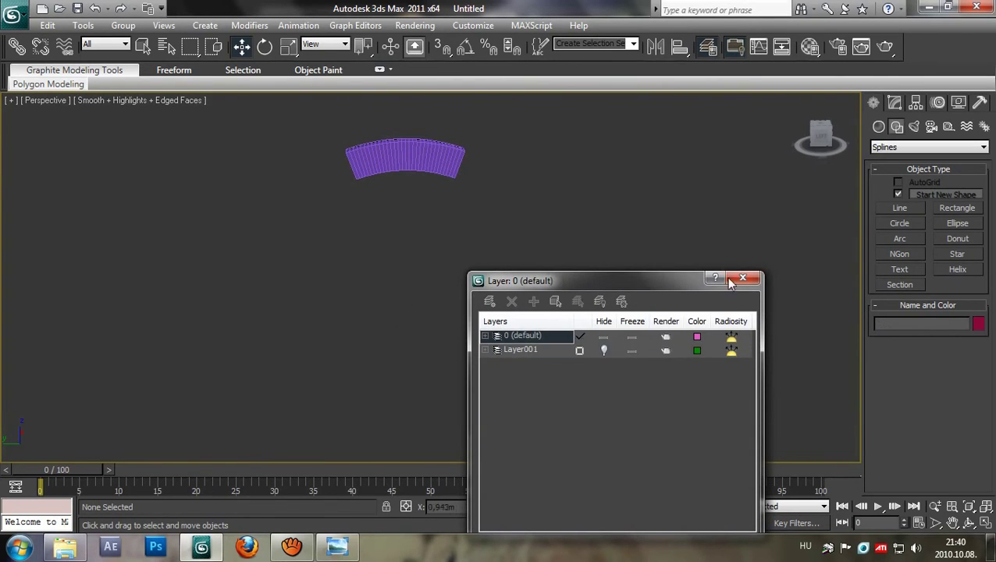
{"action": "left_click", "coordinate": [742, 277]}
- Select the remaining top section and display its modifier stack
{"action": "scroll", "coordinate": [533, 348], "scroll_direction": "up", "scroll_amount": 6}
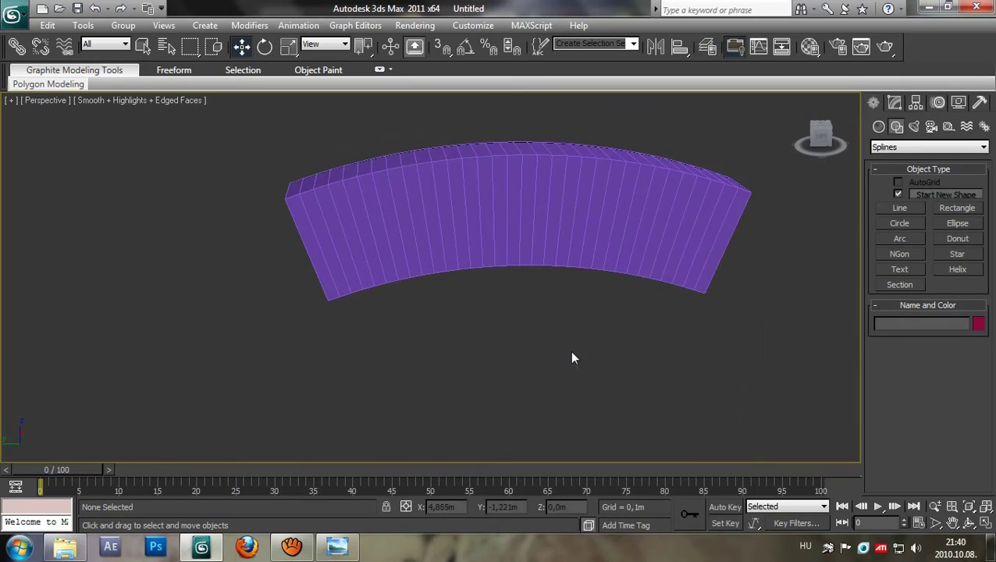
{"action": "left_click", "coordinate": [439, 234]}
{"action": "middle_click_drag", "start_coordinate": [531, 362], "coordinate": [517, 339]}
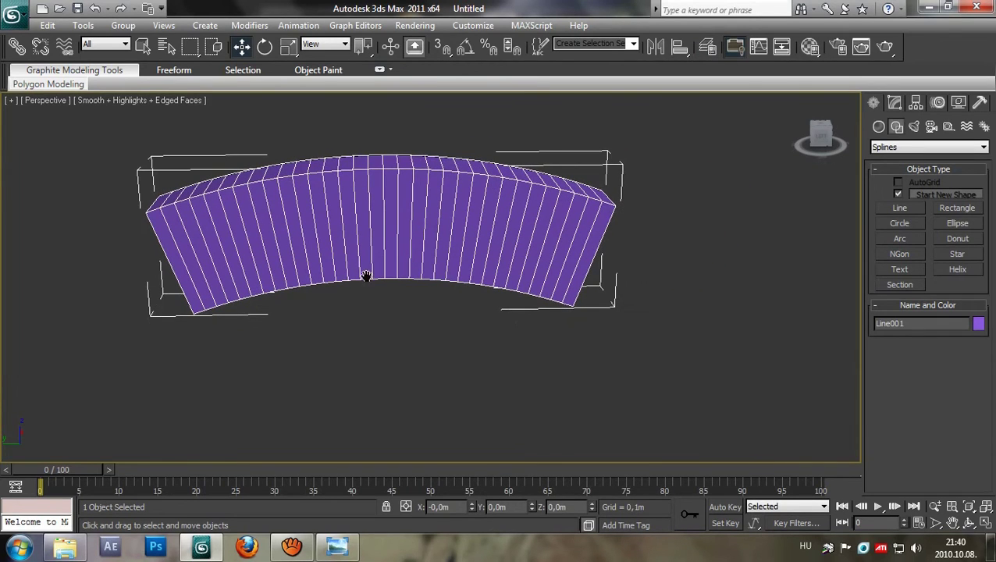
{"action": "middle_click_drag", "start_coordinate": [421, 252], "coordinate": [480, 265]}
{"action": "middle_click_drag", "start_coordinate": [693, 358], "coordinate": [684, 344]}
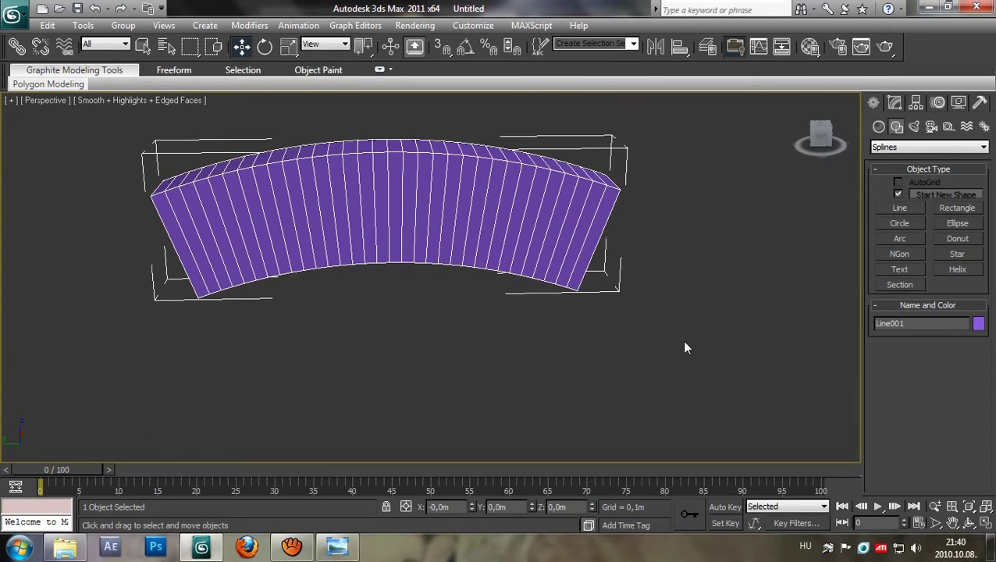
{"action": "middle_click_drag", "start_coordinate": [607, 296], "coordinate": [629, 356]}
{"action": "left_click", "coordinate": [896, 105]}
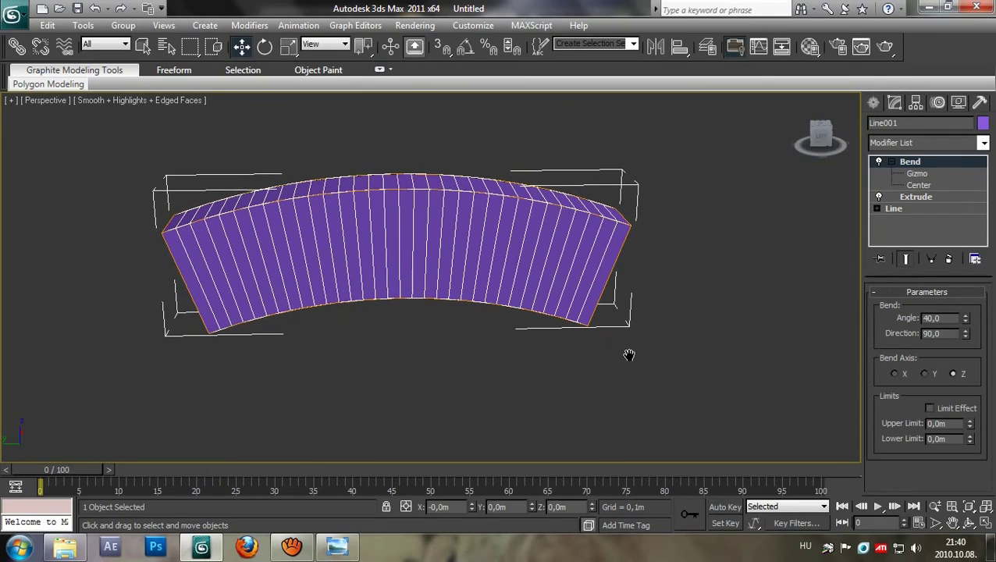
- Collapse the Bend modifier's sub-object list and turn off its effect so the section shows straight
{"action": "right_click", "coordinate": [405, 247]}
{"action": "mouse_move", "coordinate": [473, 379]}
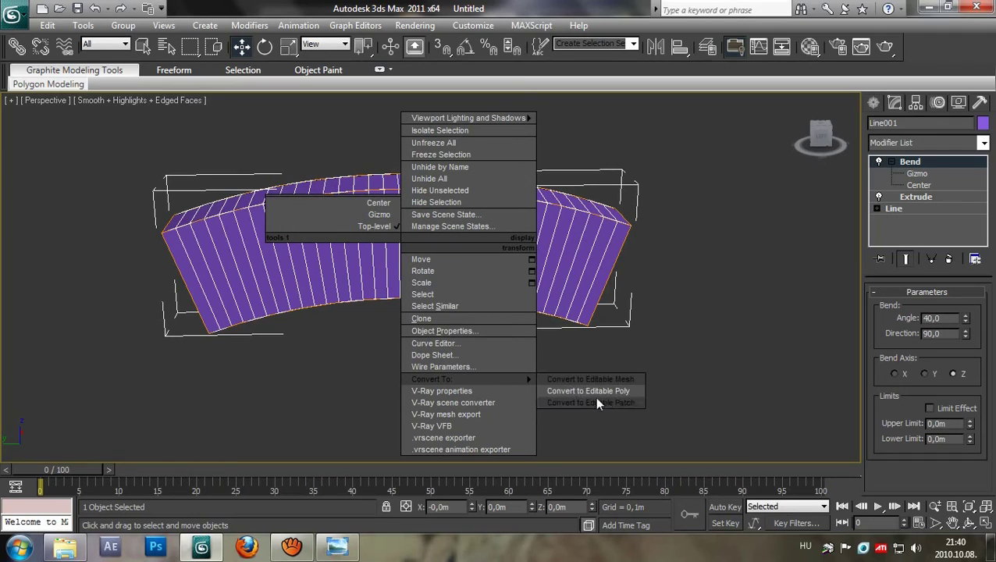
{"action": "left_click", "coordinate": [891, 163]}
{"action": "middle_click_drag", "start_coordinate": [559, 273], "coordinate": [548, 298]}
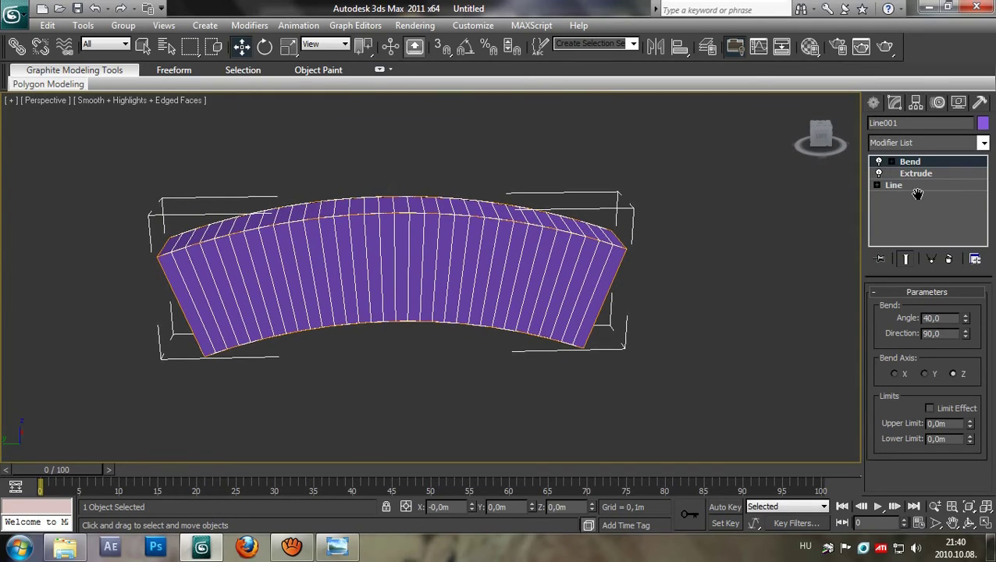
{"action": "left_click", "coordinate": [878, 162]}
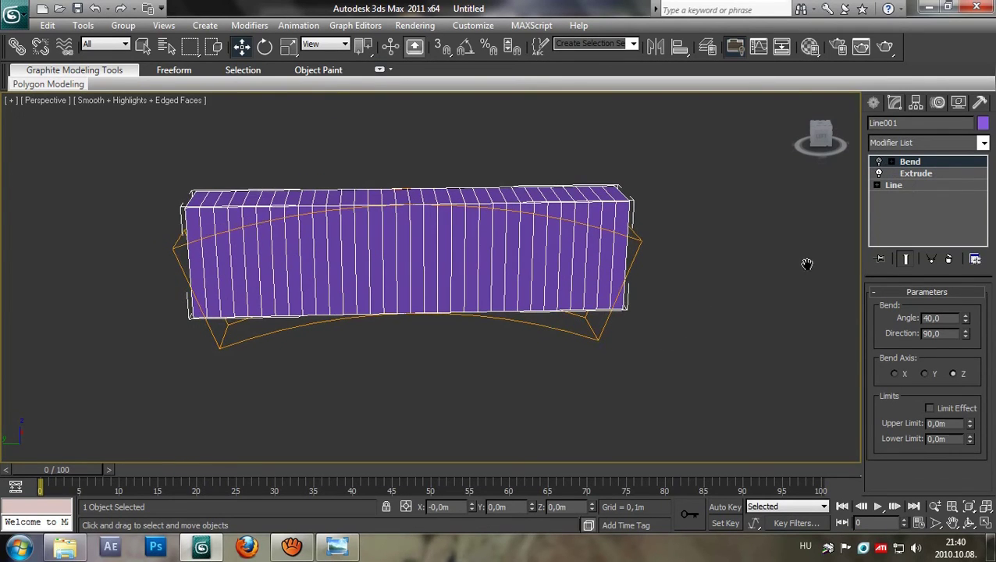
- Examine the unbent section from several angles, in the four-view layout and in the maximized Perspective view
{"action": "left_click_drag", "start_coordinate": [819, 137], "coordinate": [312, 141]}
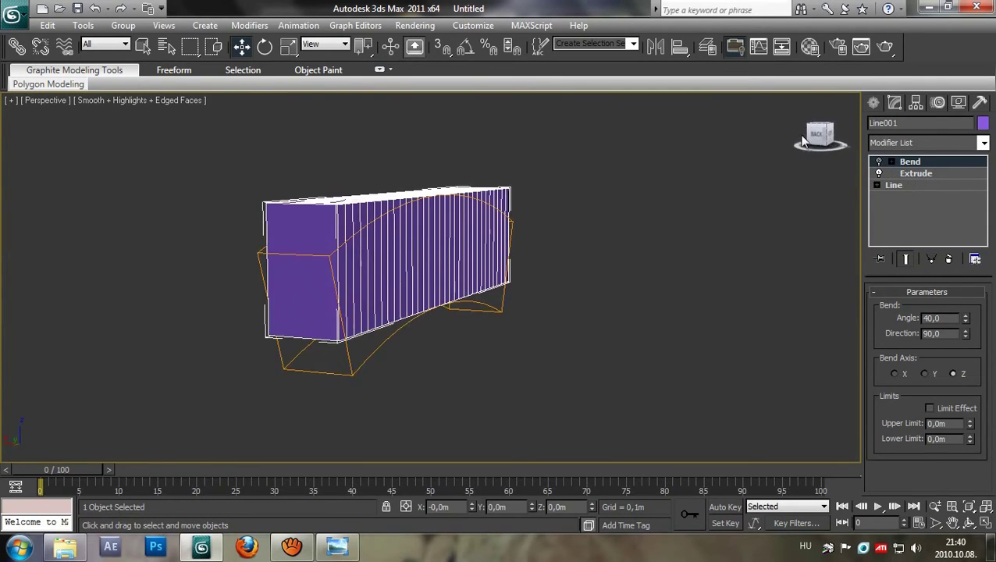
{"action": "left_click_drag", "start_coordinate": [819, 137], "coordinate": [762, 134]}
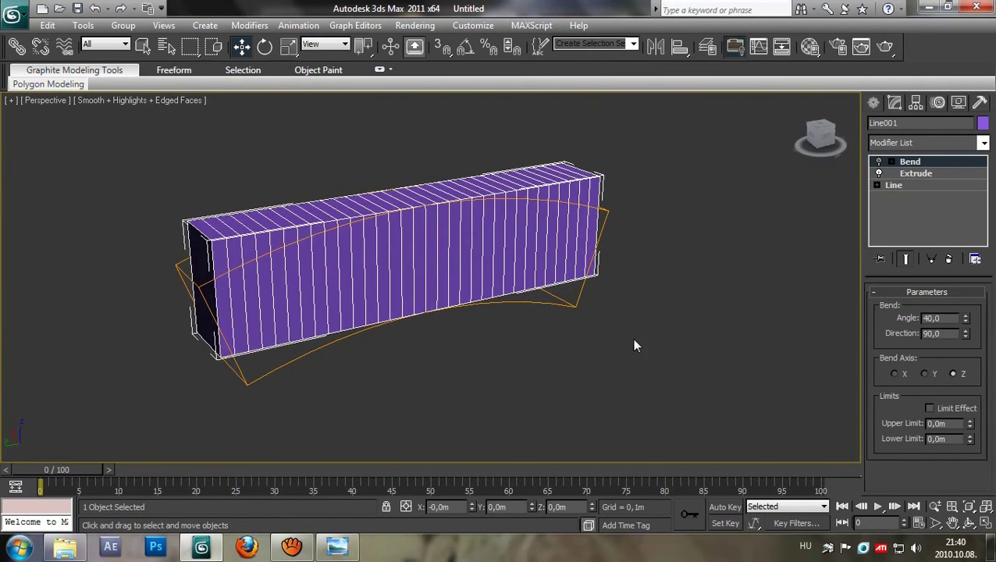
{"action": "left_click", "coordinate": [984, 523]}
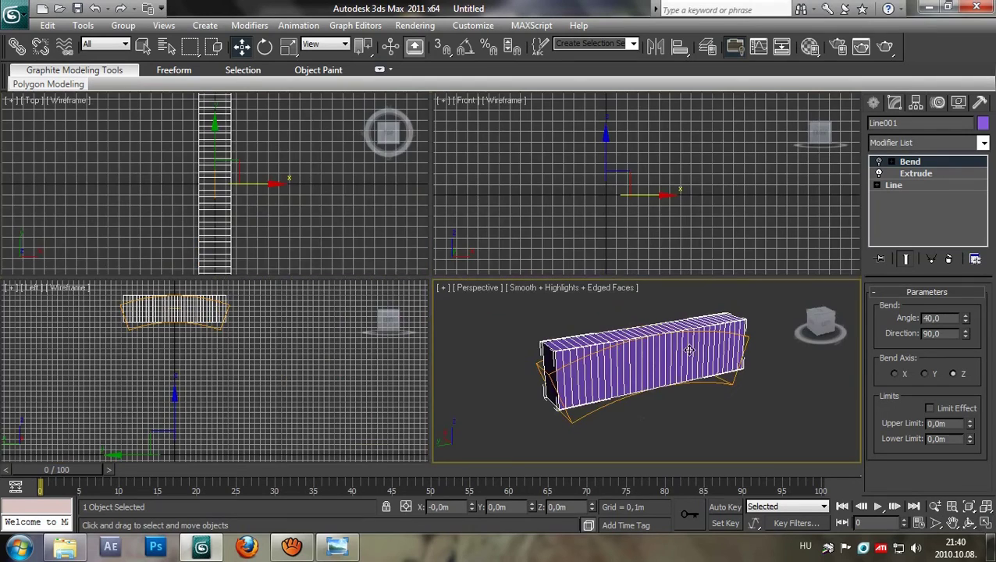
{"action": "scroll", "coordinate": [676, 360], "scroll_direction": "down", "scroll_amount": 1}
{"action": "middle_click_drag", "start_coordinate": [326, 371], "coordinate": [326, 382]}
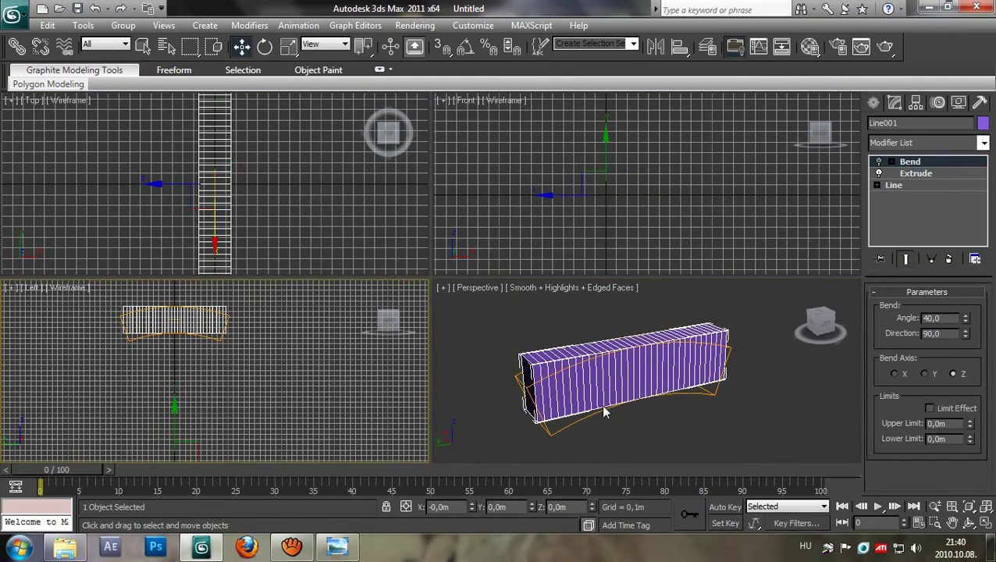
{"action": "middle_click_drag", "start_coordinate": [603, 405], "coordinate": [607, 390]}
{"action": "middle_click_drag", "start_coordinate": [687, 395], "coordinate": [681, 398]}
{"action": "left_click", "coordinate": [982, 523]}
{"action": "middle_click_drag", "start_coordinate": [677, 348], "coordinate": [724, 348]}
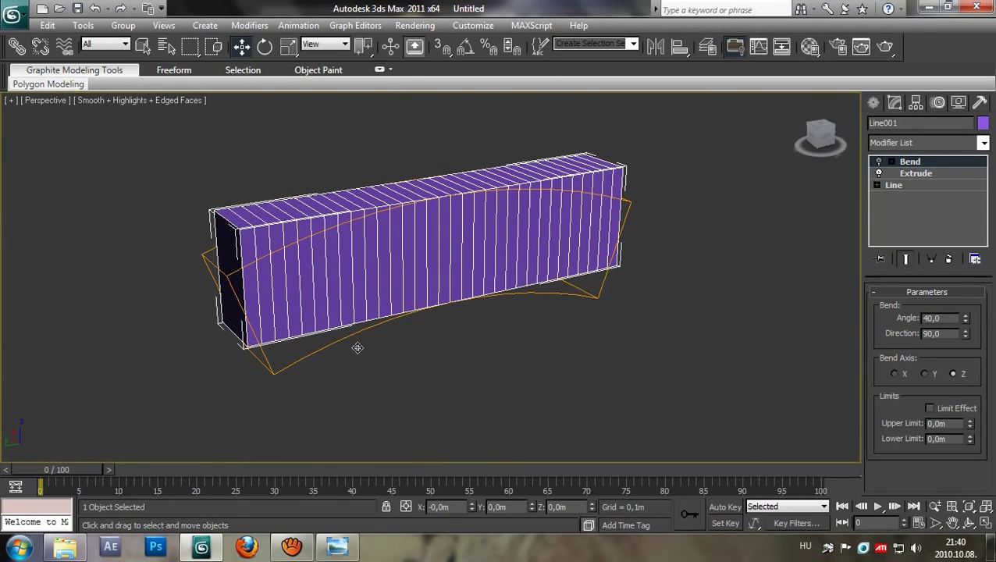
{"action": "middle_click_drag", "start_coordinate": [344, 362], "coordinate": [373, 360]}
- Check the dimensioned Stargate reference in Windows Photo Viewer, return to 3ds Max and examine the unbent section again
{"action": "left_click", "coordinate": [336, 538]}
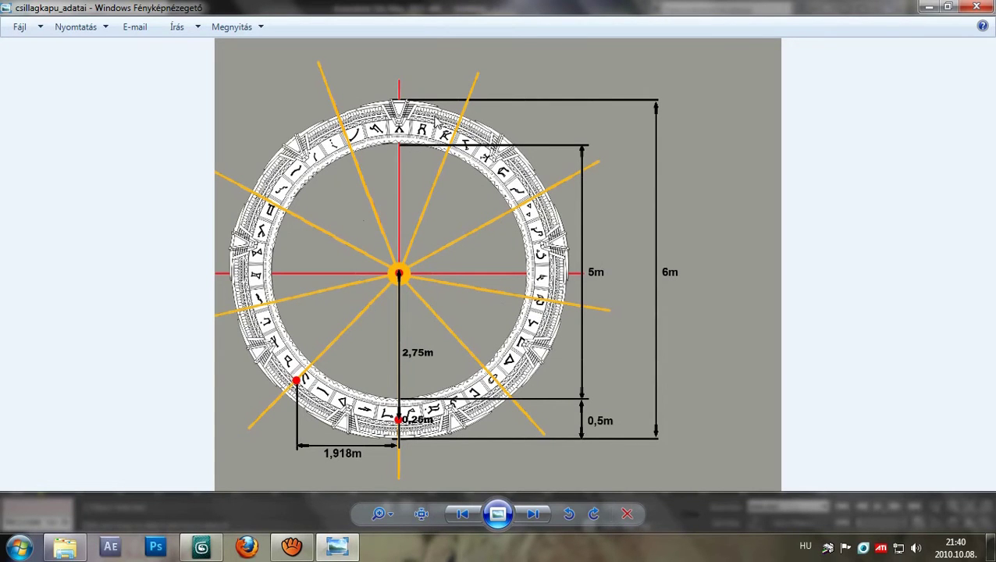
{"action": "left_click", "coordinate": [922, 9]}
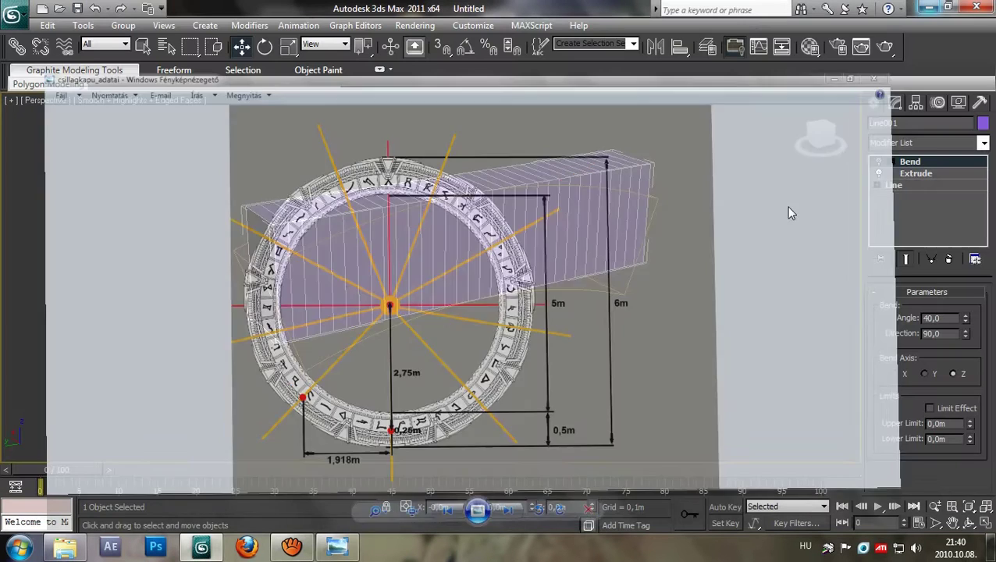
{"action": "scroll", "coordinate": [565, 330], "scroll_direction": "up", "scroll_amount": 2}
{"action": "scroll", "coordinate": [555, 334], "scroll_direction": "up", "scroll_amount": 3}
{"action": "scroll", "coordinate": [553, 340], "scroll_direction": "down", "scroll_amount": 3}
{"action": "middle_click_drag", "start_coordinate": [534, 338], "coordinate": [540, 291]}
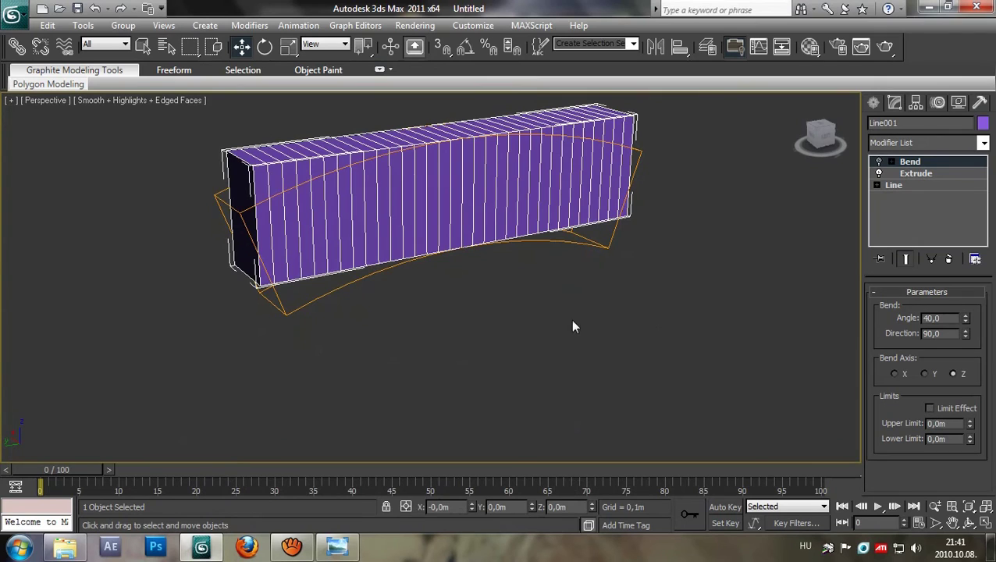
{"action": "middle_click_drag", "start_coordinate": [570, 322], "coordinate": [586, 350]}
{"action": "middle_click_drag", "start_coordinate": [719, 300], "coordinate": [696, 307]}
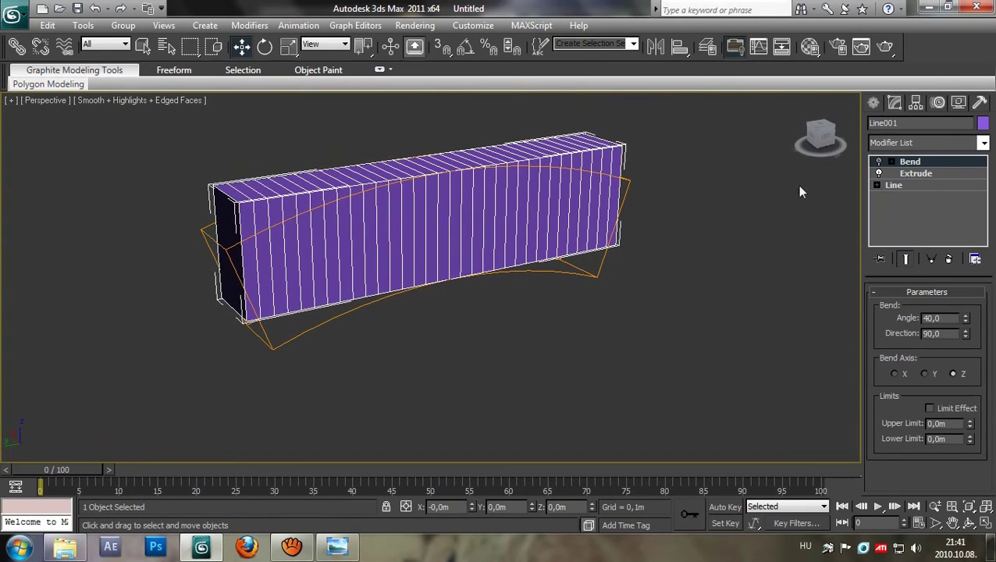
{"action": "mouse_move", "coordinate": [817, 135]}
{"action": "left_mouse_down"}
{"action": "mouse_move", "coordinate": [770, 130]}
{"action": "mouse_move", "coordinate": [825, 138]}
{"action": "mouse_move", "coordinate": [811, 134]}
{"action": "left_mouse_up"}
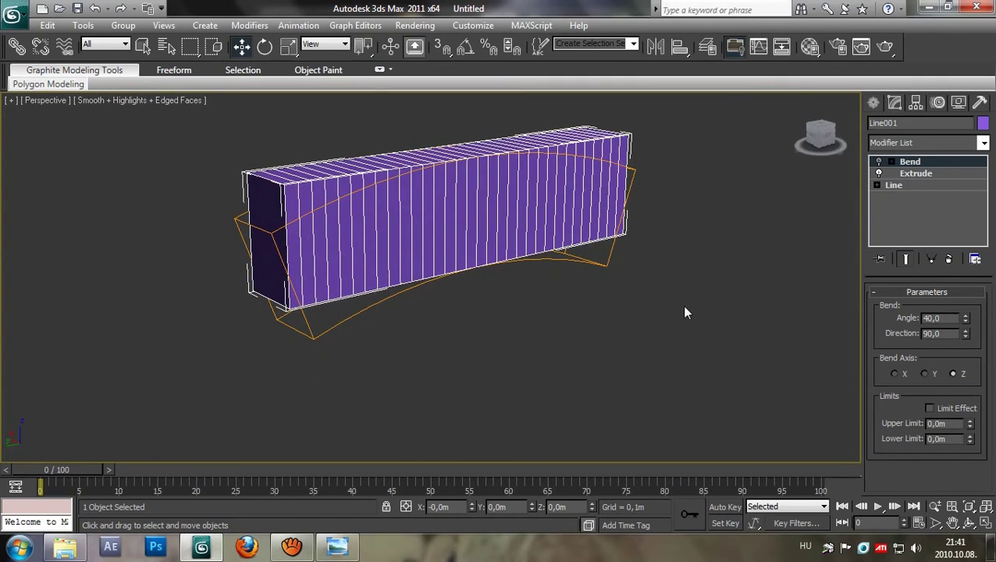
{"action": "middle_click_drag", "start_coordinate": [684, 311], "coordinate": [680, 288]}
{"action": "middle_click_drag", "start_coordinate": [595, 367], "coordinate": [593, 373]}
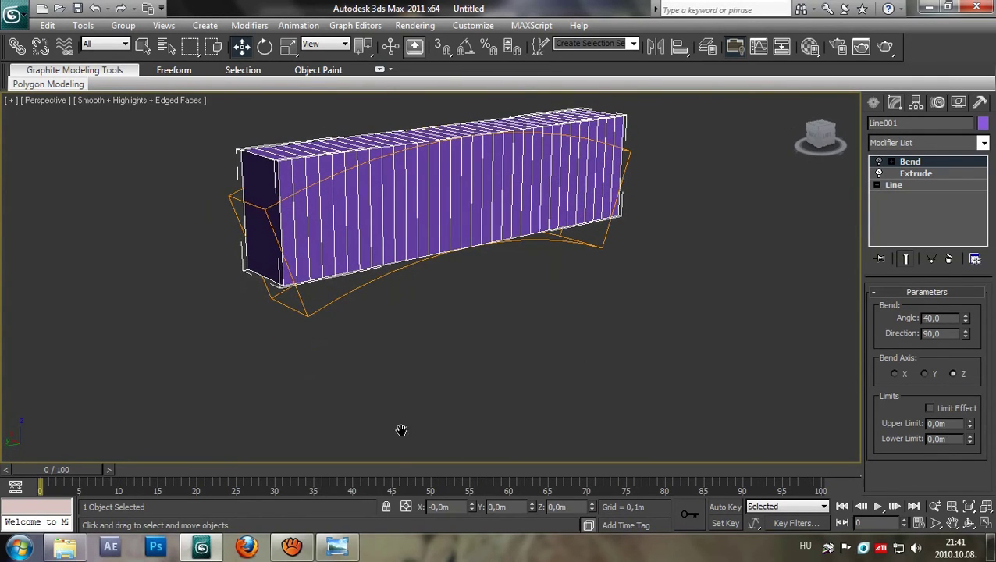
- Switch to the Referencia képek folder in Windows Explorer, view the stargateworldstrailer image for surface detail and close it
{"action": "left_click", "coordinate": [65, 546]}
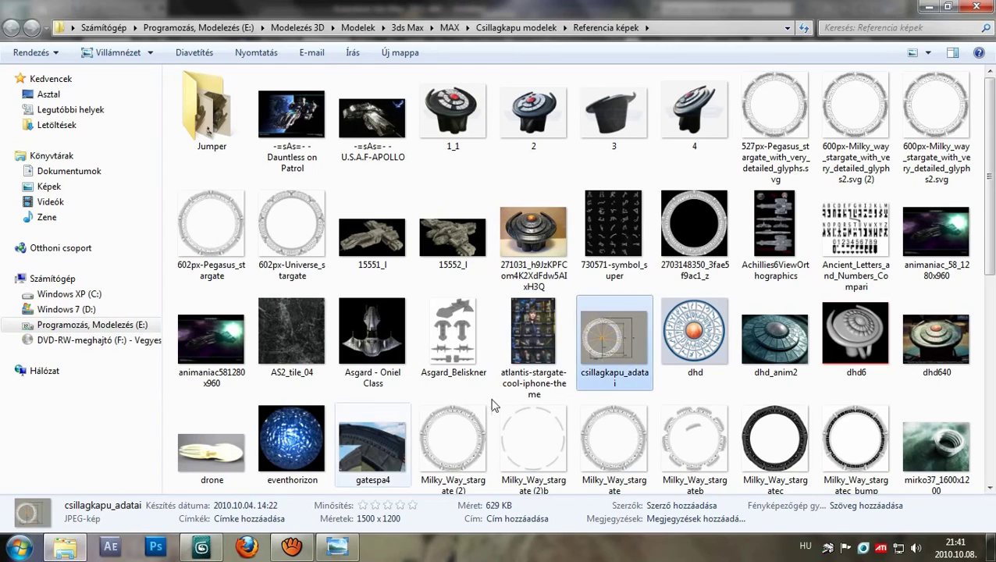
{"action": "scroll", "coordinate": [533, 358], "scroll_direction": "down", "scroll_amount": 5}
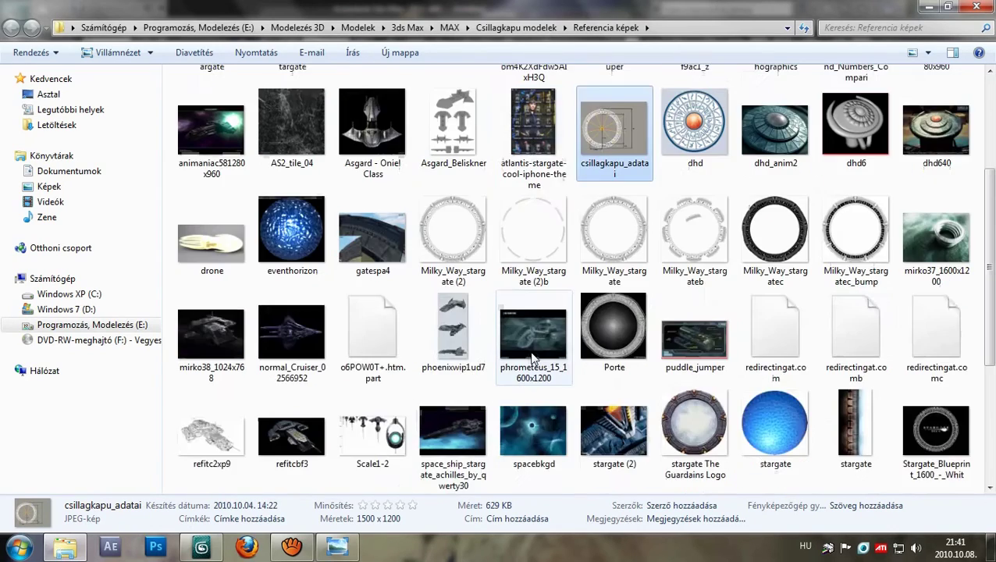
{"action": "left_click", "coordinate": [363, 416]}
{"action": "double_click", "coordinate": [362, 415]}
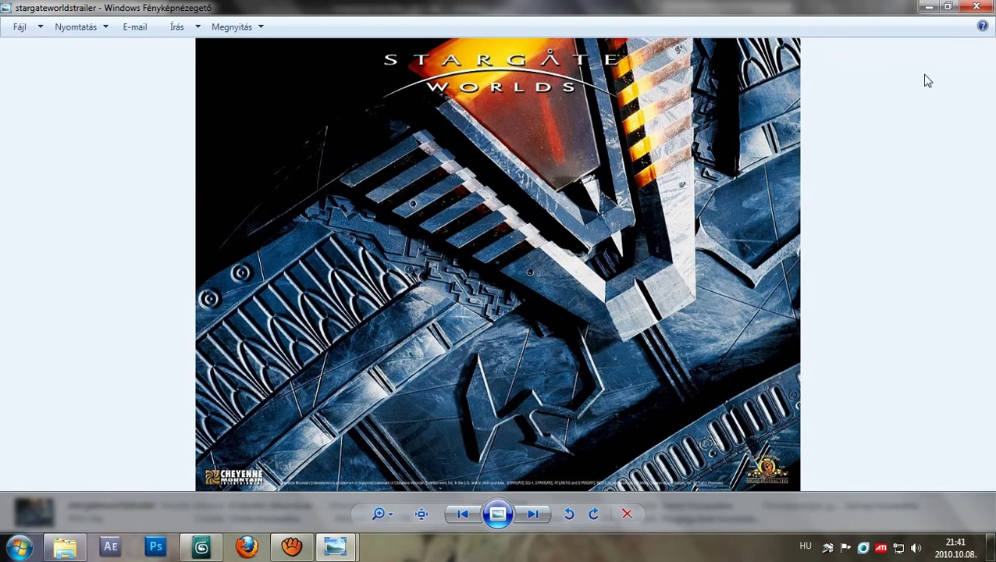
{"action": "left_click", "coordinate": [976, 7]}
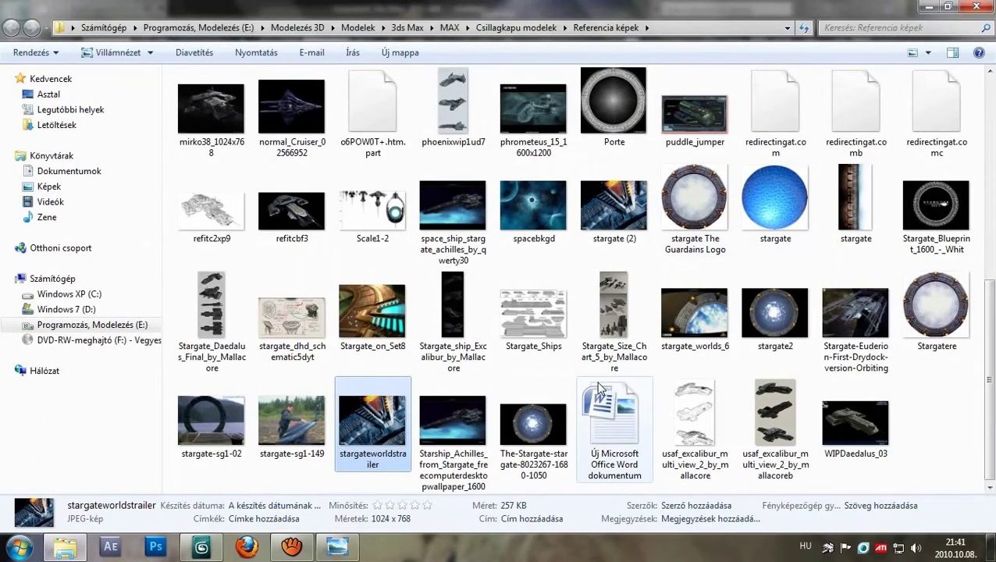
- View the 730571-symbol_super glyph sheet in Internet Explorer, postponing the browser's setup, and close it
{"action": "scroll", "coordinate": [599, 388], "scroll_direction": "up", "scroll_amount": 3}
{"action": "scroll", "coordinate": [589, 402], "scroll_direction": "up", "scroll_amount": 1}
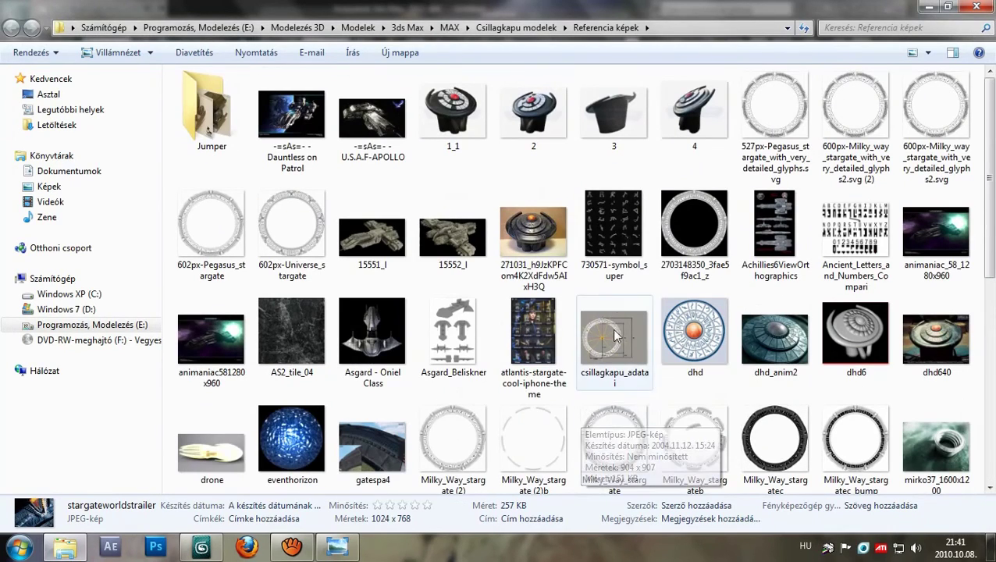
{"action": "double_click", "coordinate": [601, 235]}
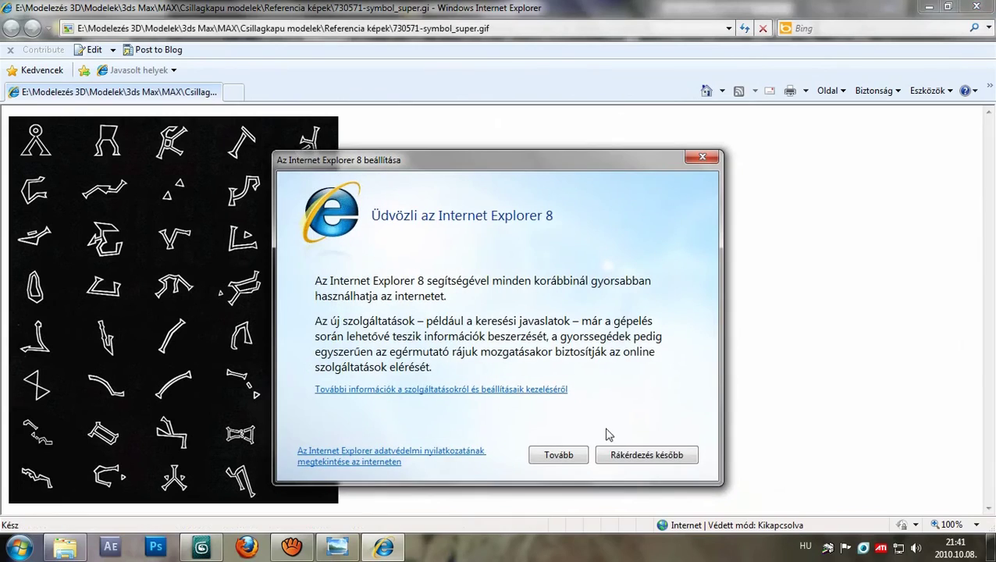
{"action": "left_click", "coordinate": [624, 459]}
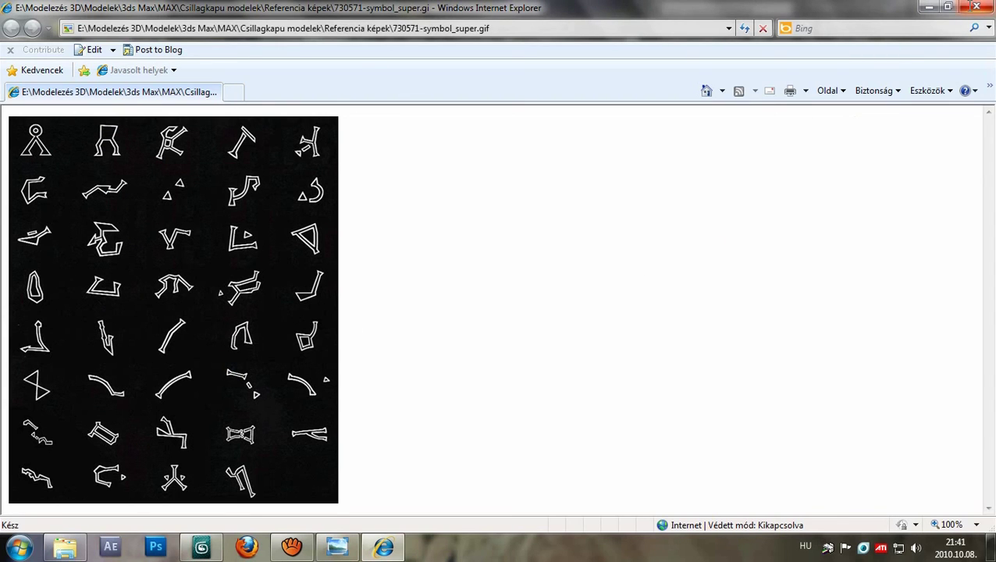
{"action": "key", "text": "alt+F4"}
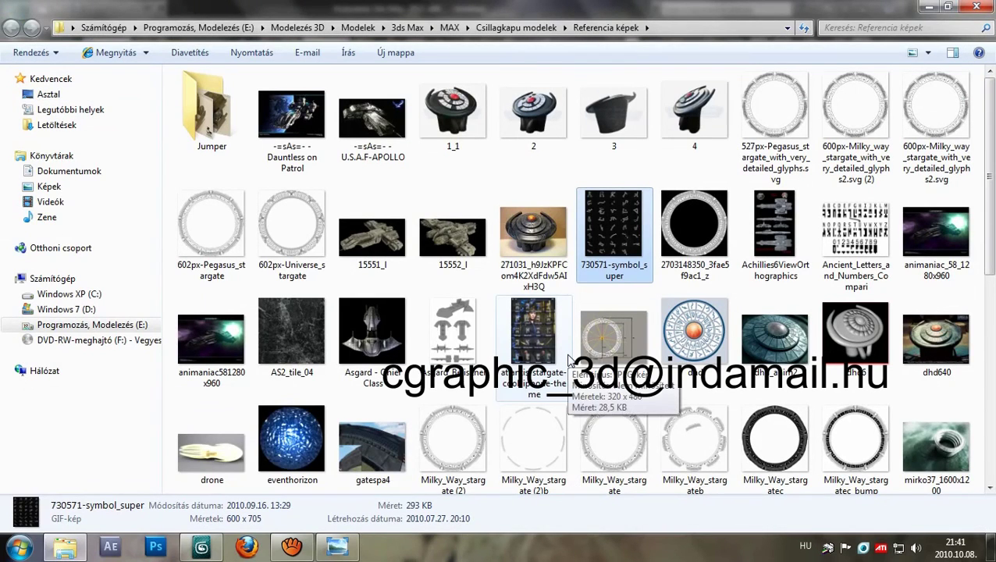
- Look through the remaining reference images, close the folder and return to the unbent section in 3ds Max
{"action": "scroll", "coordinate": [570, 361], "scroll_direction": "down", "scroll_amount": 5}
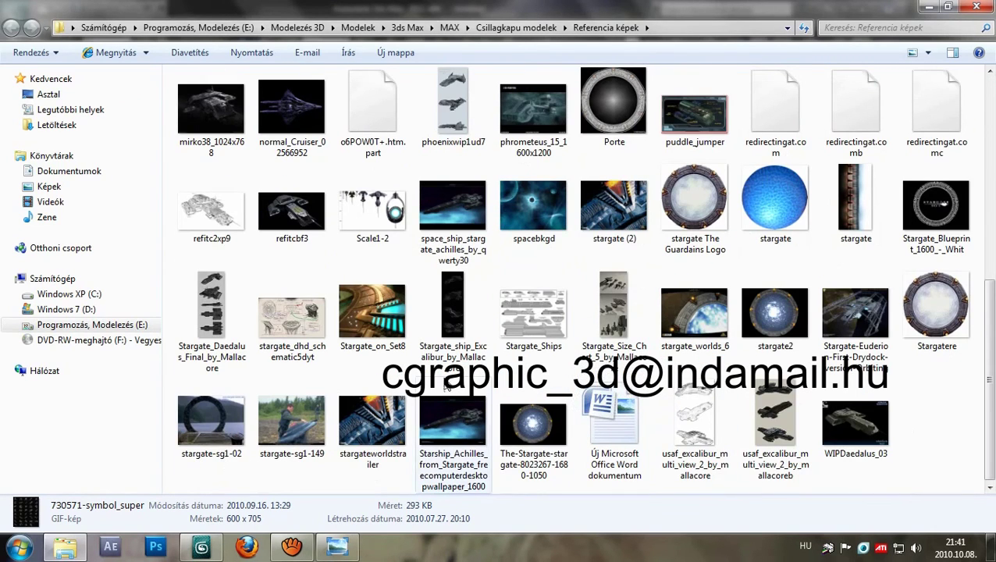
{"action": "scroll", "coordinate": [447, 385], "scroll_direction": "up", "scroll_amount": 5}
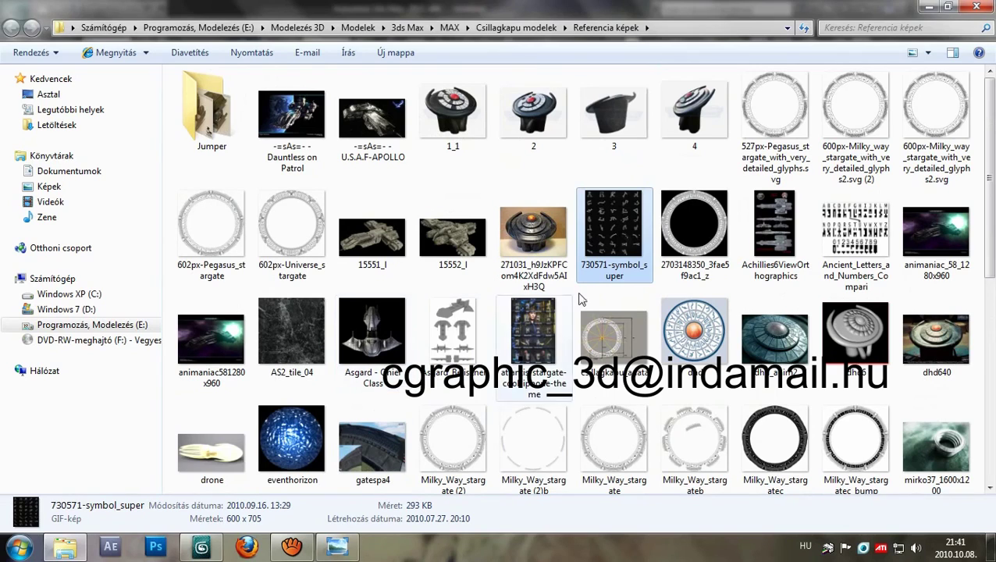
{"action": "left_click", "coordinate": [972, 7]}
{"action": "middle_click_drag", "start_coordinate": [622, 340], "coordinate": [687, 371]}
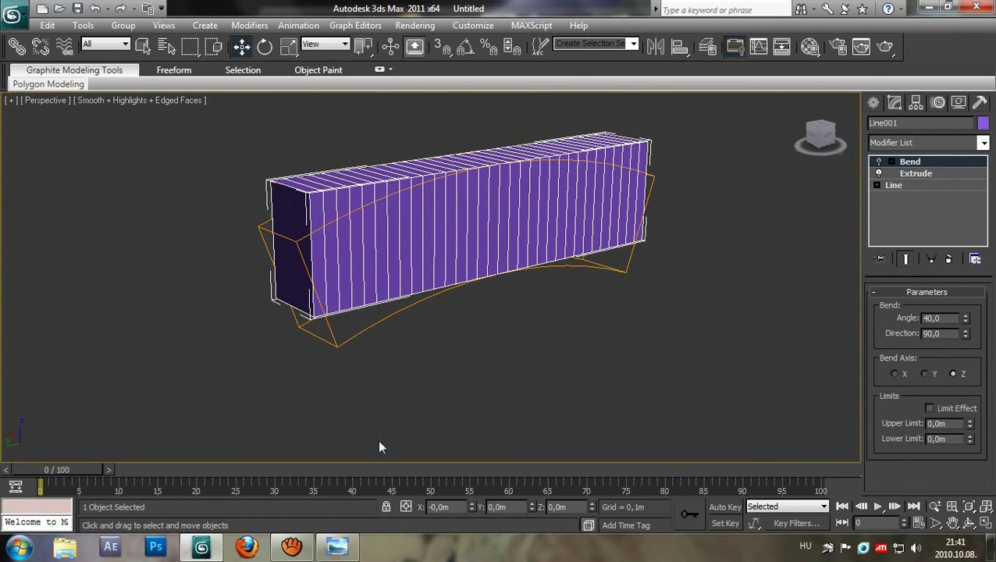